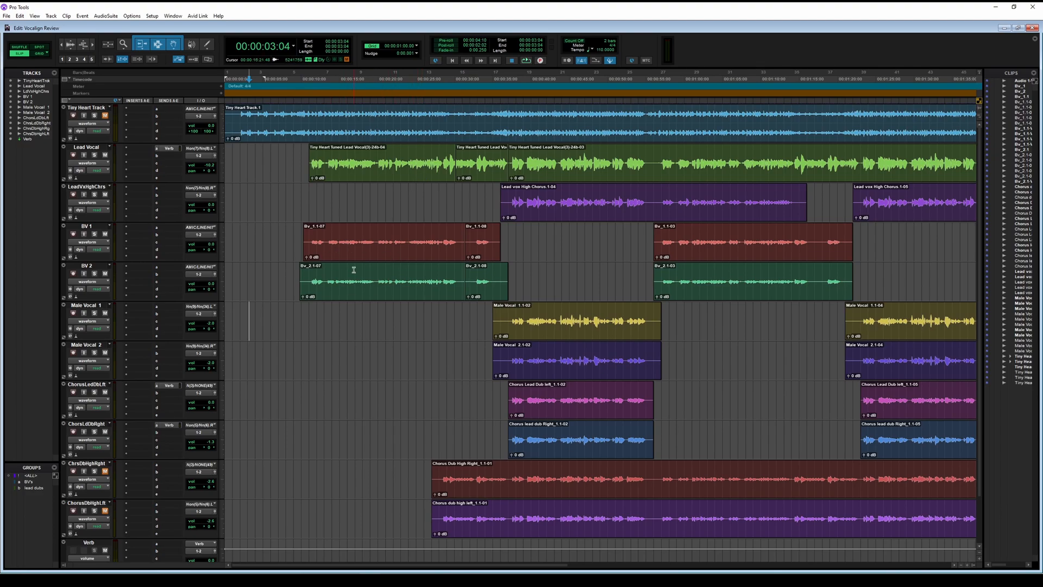
Play the session from just before the first verse vocals to hear the unaligned backing vocals.
{"action": "left_click", "coordinate": [308, 237]}
{"action": "key", "text": "space"}
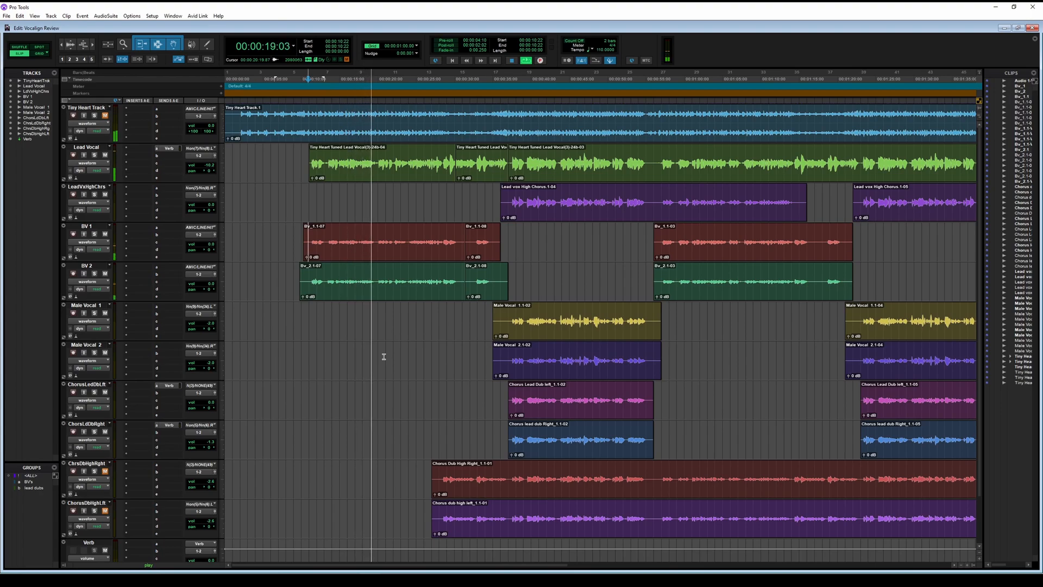
{"action": "key", "text": "space"}
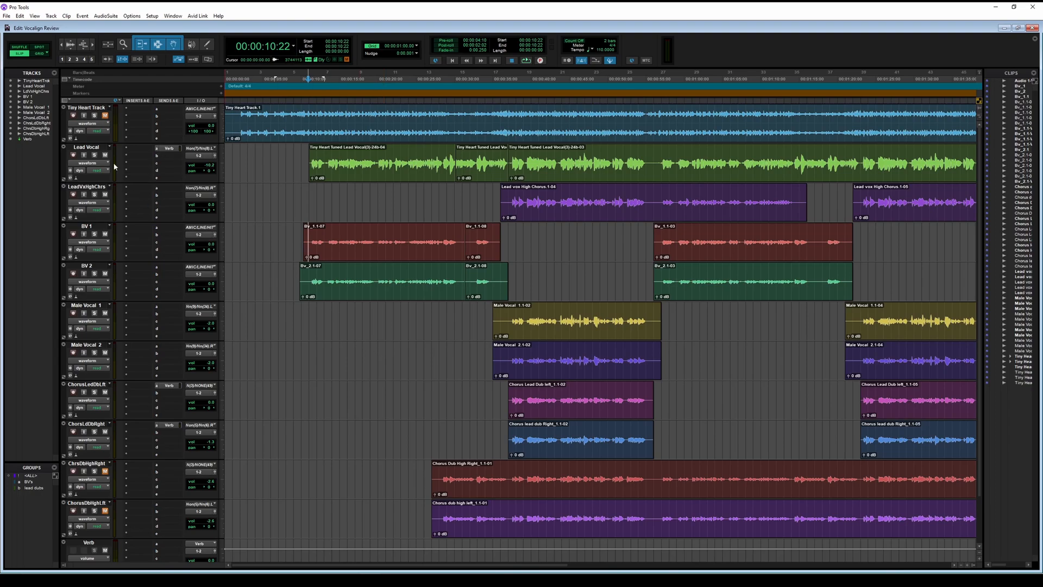
Load VocAlign Ultra as an AudioSuite plug-in and capture the first Lead Vocal clip as the guide.
{"action": "left_click", "coordinate": [106, 16]}
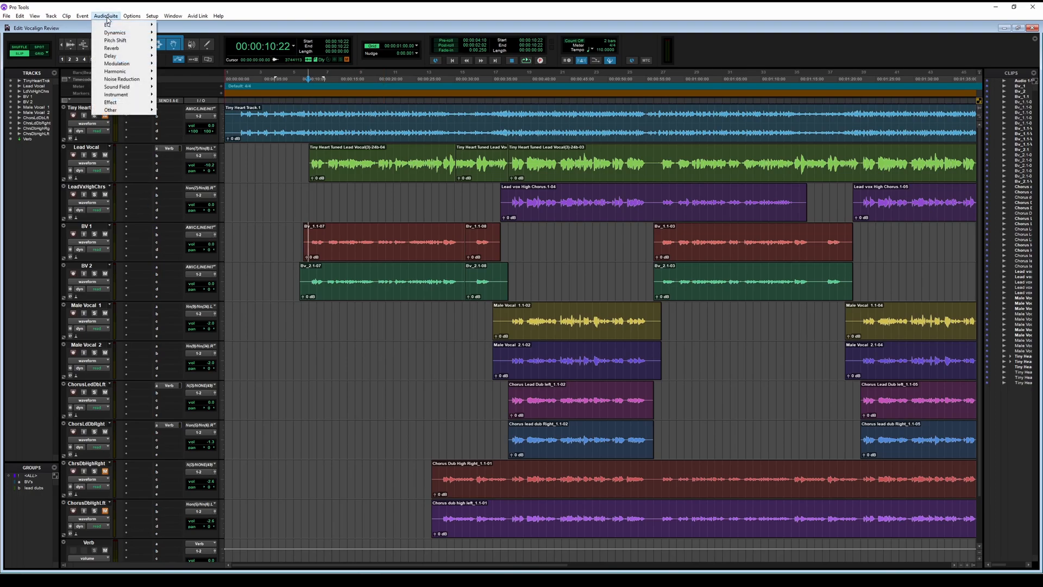
{"action": "mouse_move", "coordinate": [122, 111]}
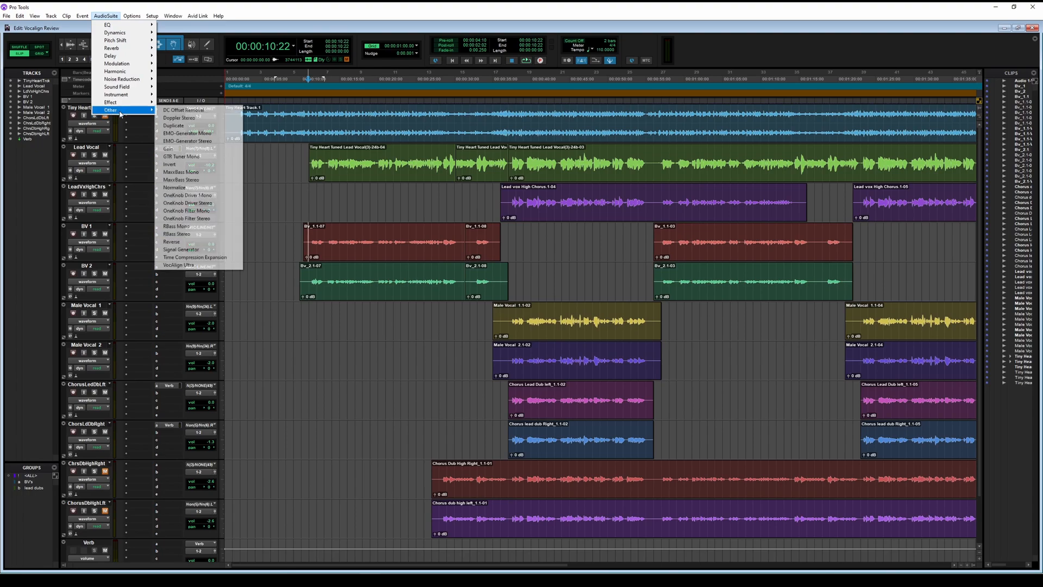
{"action": "left_click", "coordinate": [212, 266]}
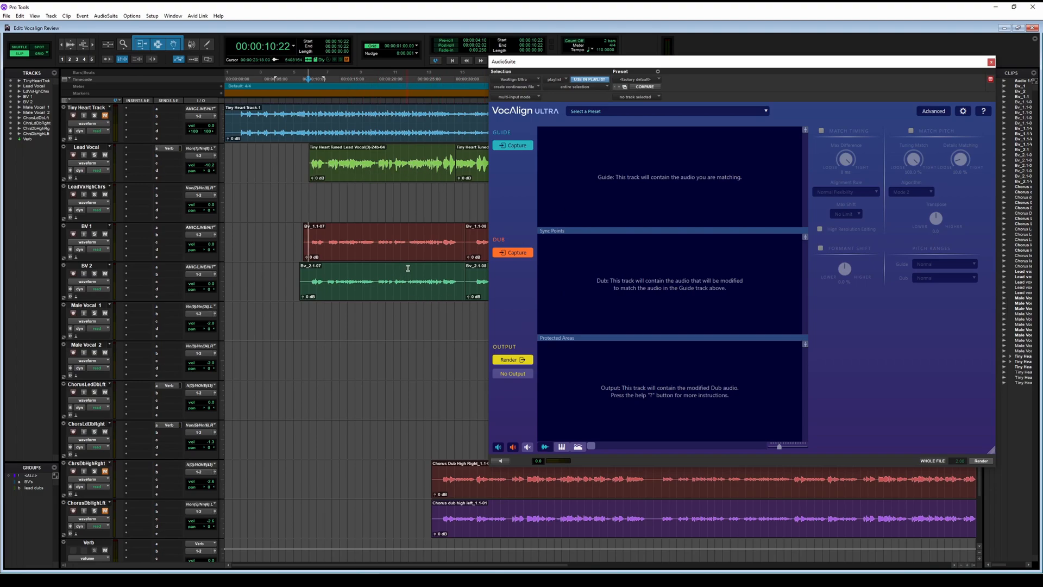
{"action": "left_click", "coordinate": [366, 173]}
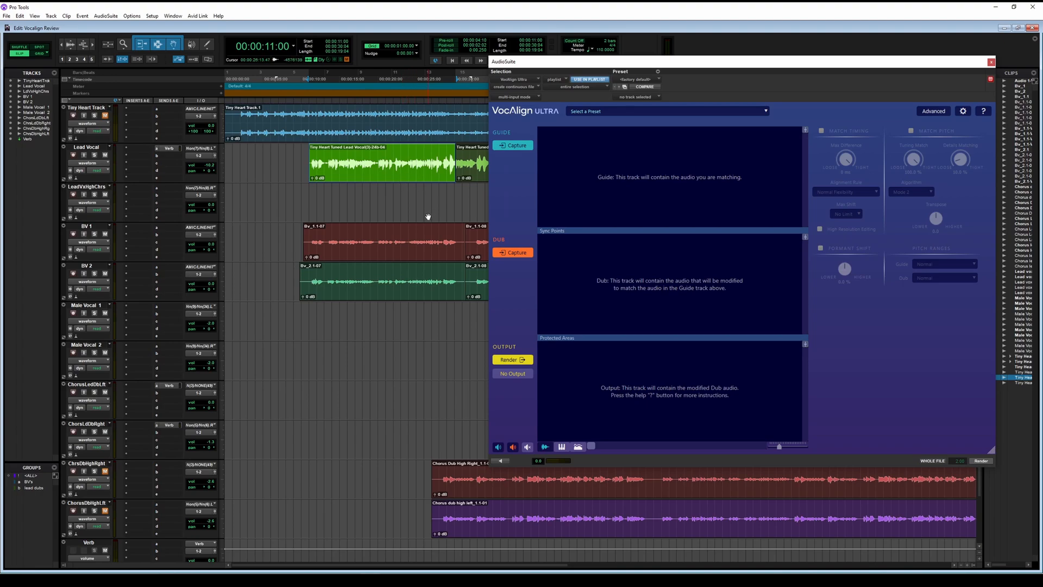
{"action": "left_click", "coordinate": [516, 148]}
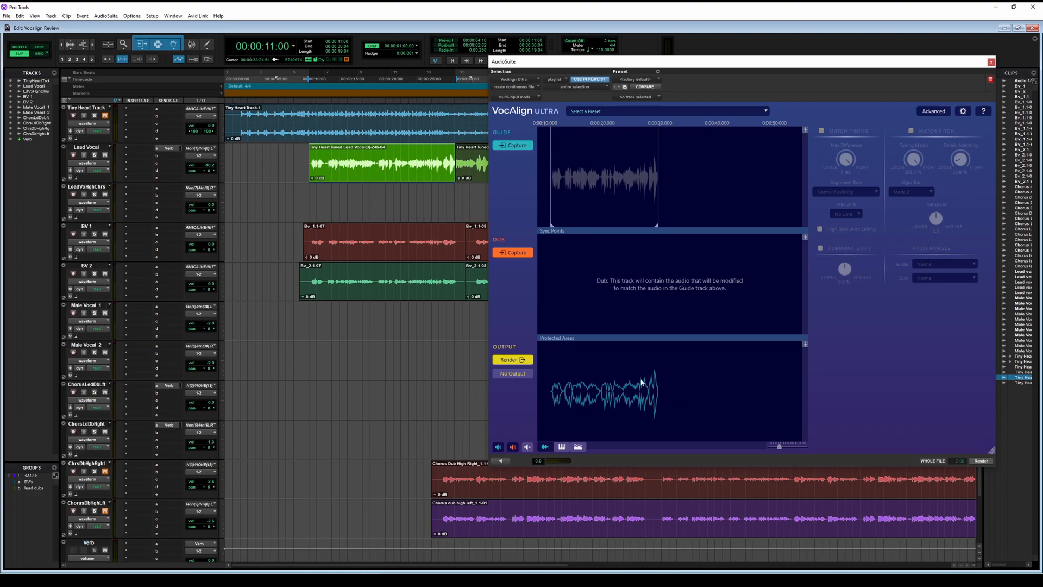
Capture the first BV 1 clip as the dub and disable Match Pitch.
{"action": "left_click", "coordinate": [376, 250]}
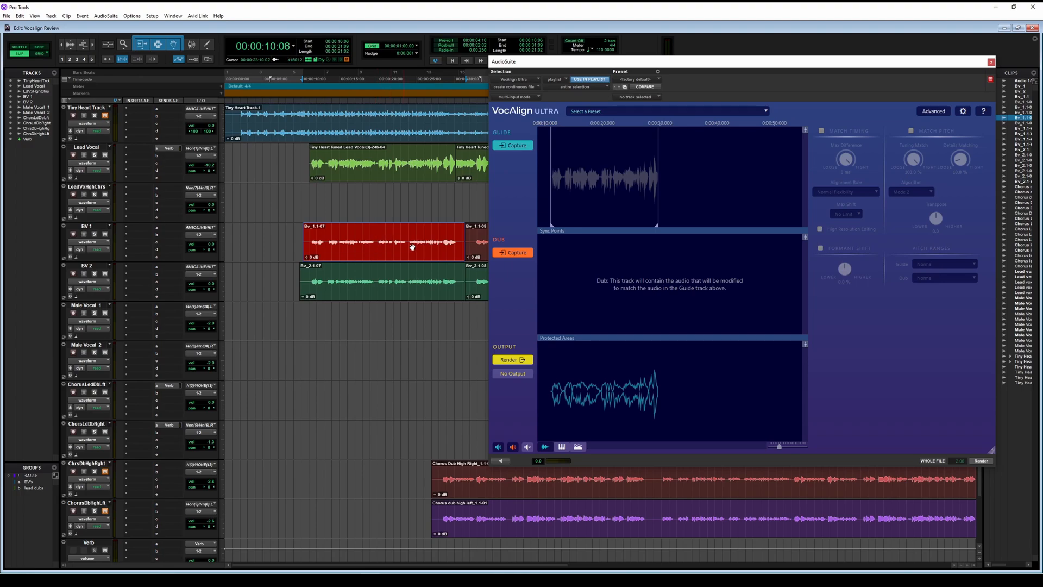
{"action": "left_click", "coordinate": [518, 253]}
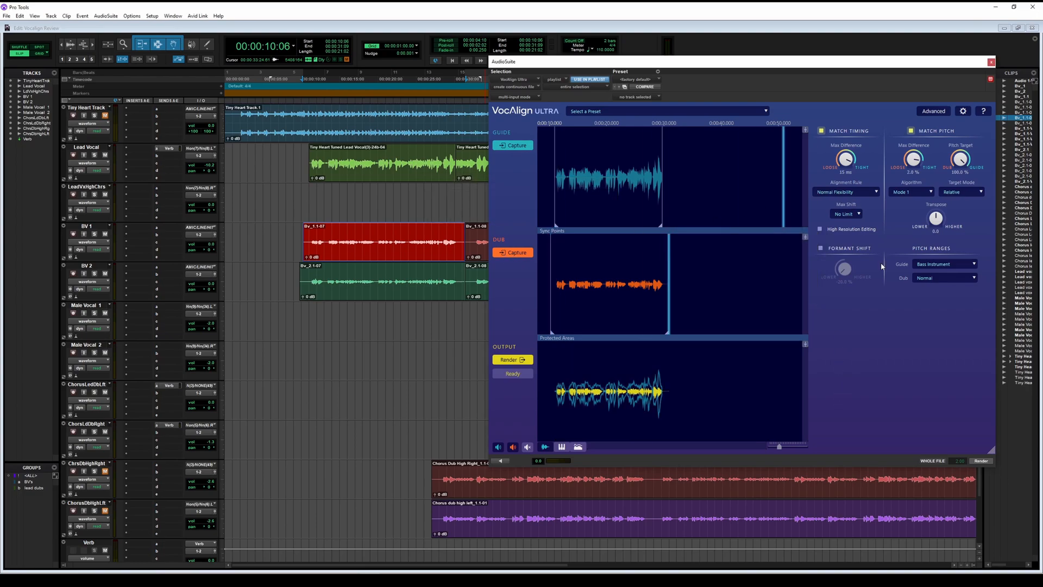
{"action": "left_click", "coordinate": [912, 130]}
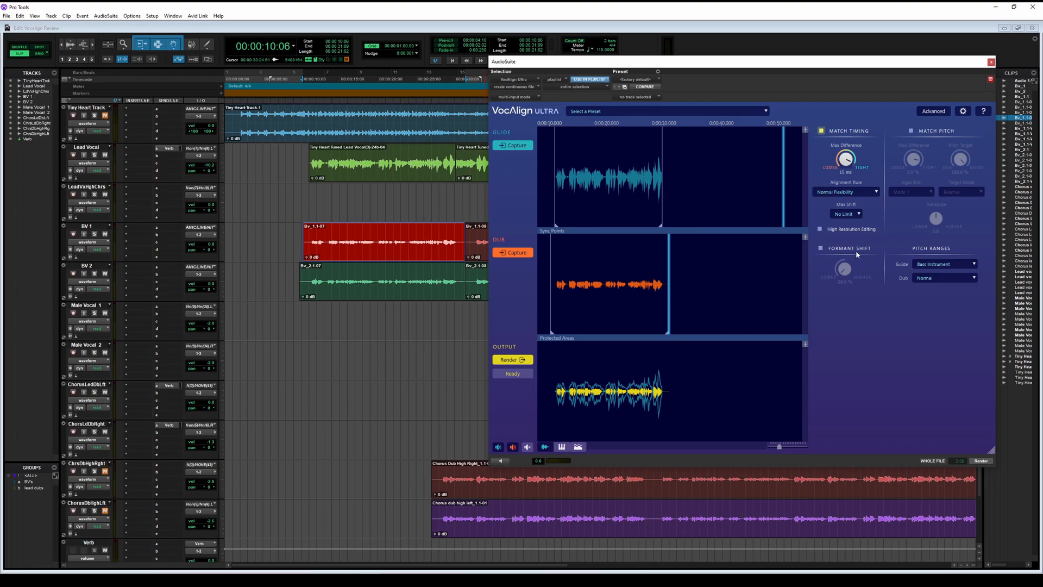
Check the basic controls, return to the advanced view, and set the Match Timing maximum difference to 0 ms.
{"action": "left_click", "coordinate": [933, 112]}
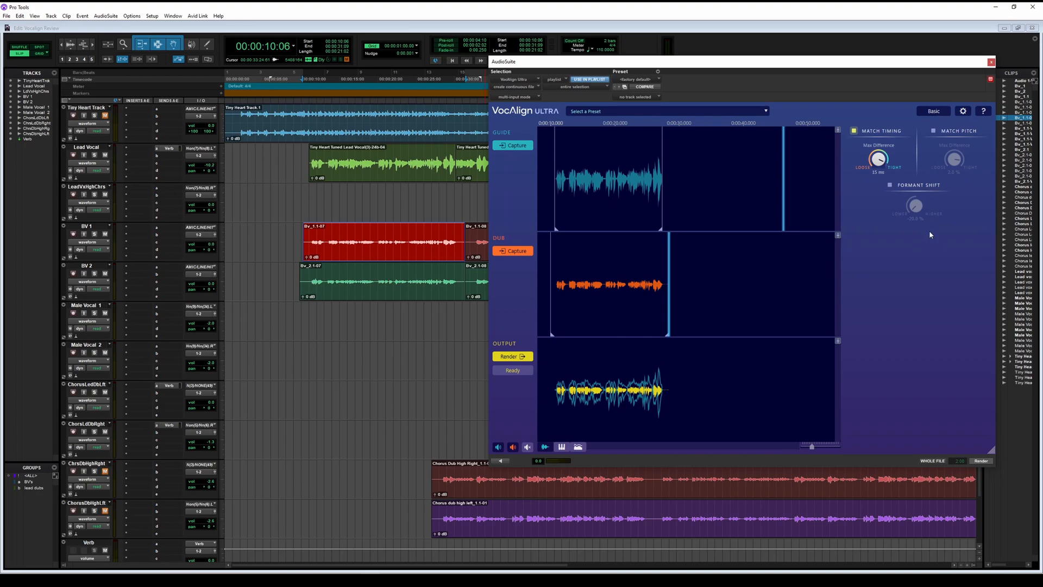
{"action": "left_click", "coordinate": [935, 112]}
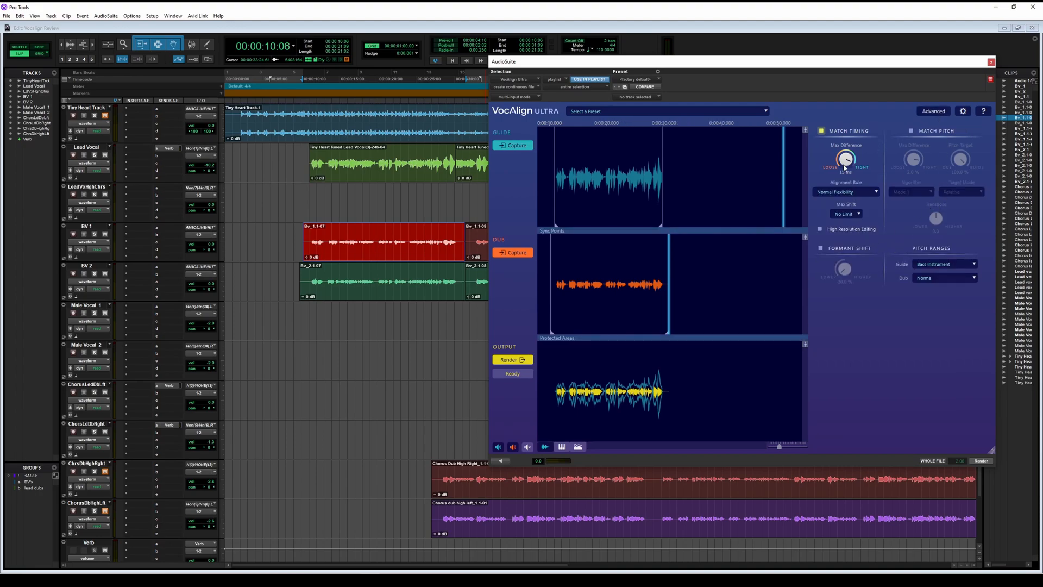
{"action": "left_click_drag", "start_coordinate": [845, 159], "coordinate": [853, 181]}
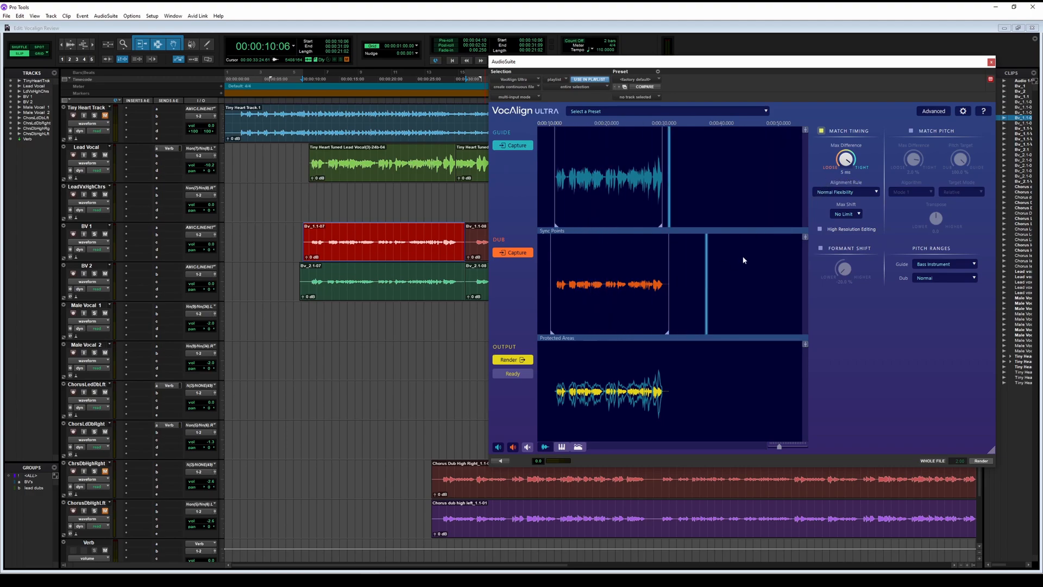
{"action": "left_click_drag", "start_coordinate": [844, 159], "coordinate": [858, 171]}
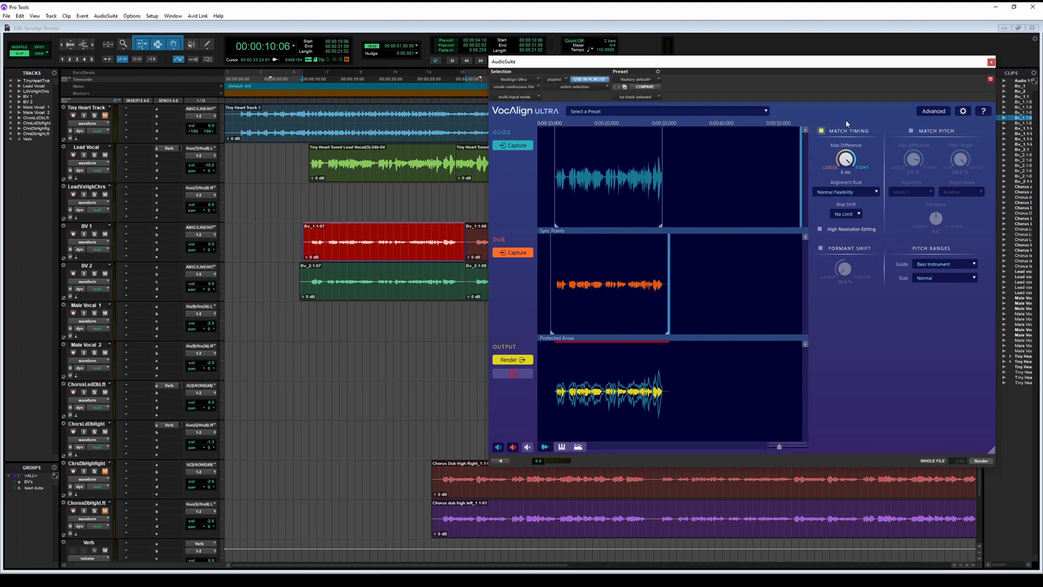
Review the Alignment Rule options and the Match Pitch controls, keeping Normal Flexibility and pitch matching off.
{"action": "left_click", "coordinate": [875, 192]}
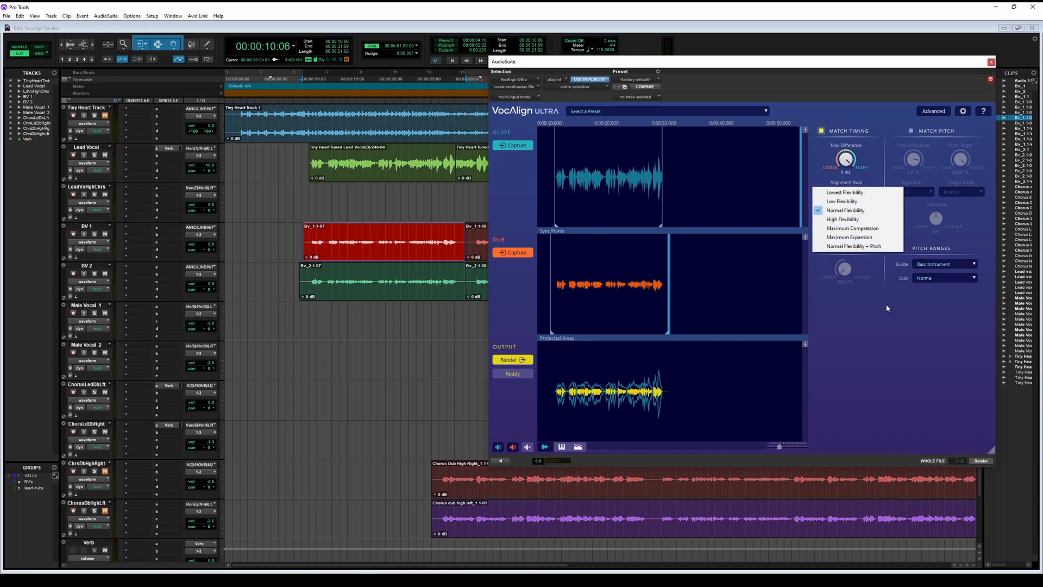
{"action": "left_click", "coordinate": [986, 230]}
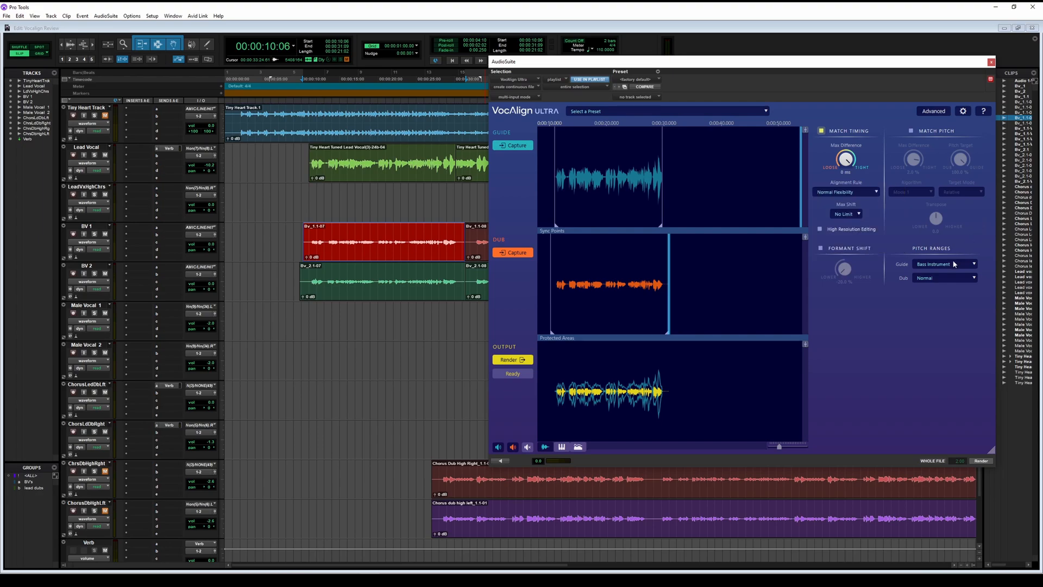
{"action": "left_click", "coordinate": [911, 130]}
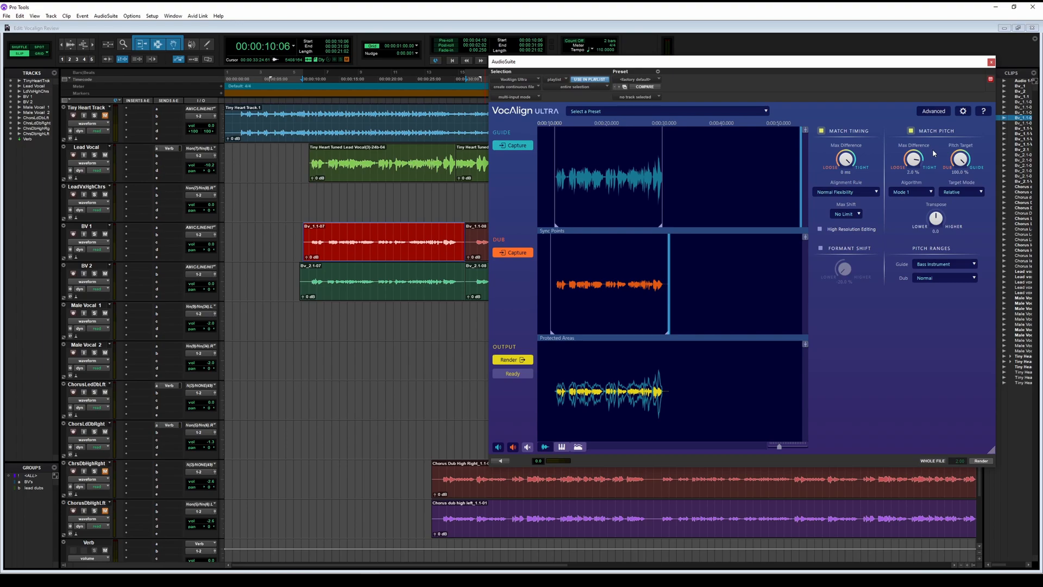
{"action": "left_click", "coordinate": [912, 131]}
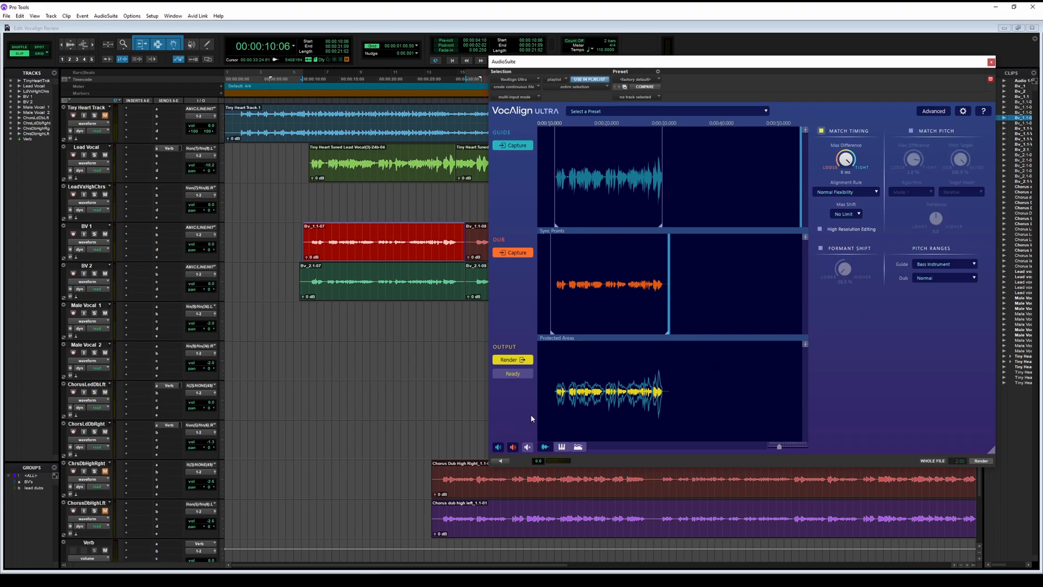
Enable output monitoring, mute the dub, and preview the aligned output together with the guide.
{"action": "left_click", "coordinate": [529, 449]}
{"action": "left_click", "coordinate": [498, 451]}
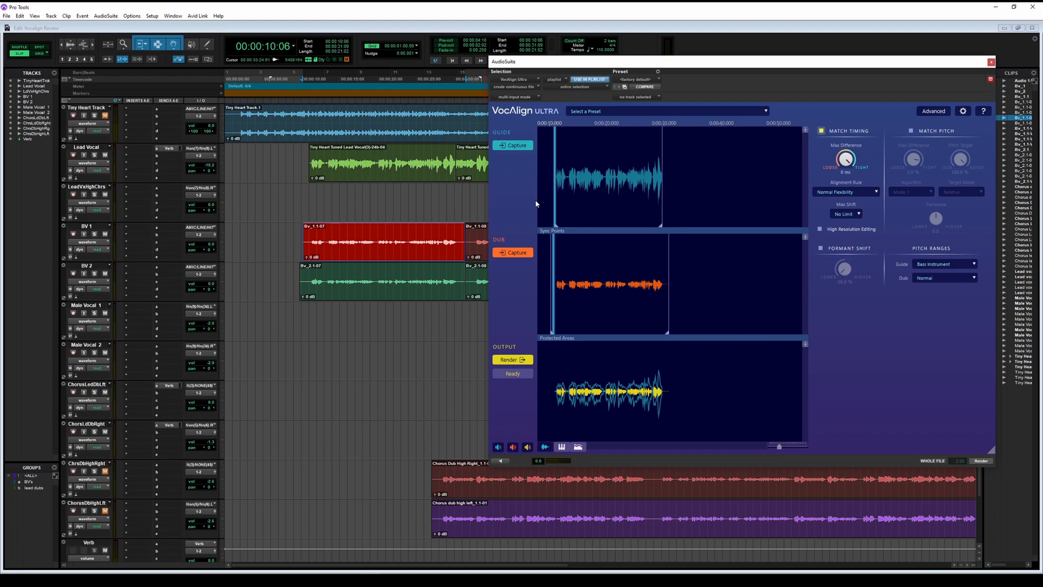
{"action": "left_click", "coordinate": [513, 447]}
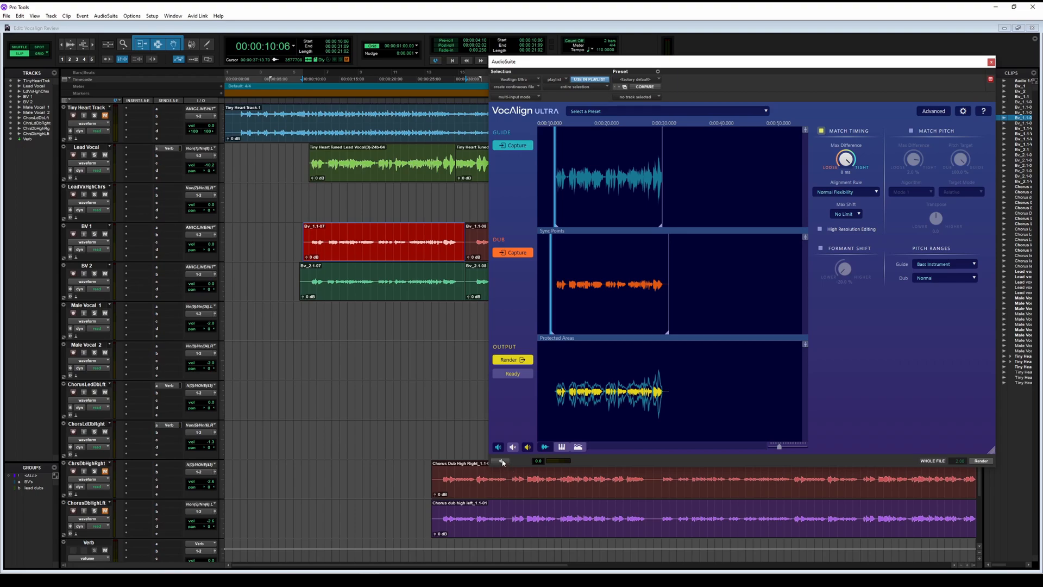
{"action": "left_click", "coordinate": [508, 462]}
{"action": "left_click", "coordinate": [508, 460]}
Play the original BV 1 and Lead Vocal tracks soloed for comparison with the aligned VocAlign preview.
{"action": "left_click", "coordinate": [95, 234]}
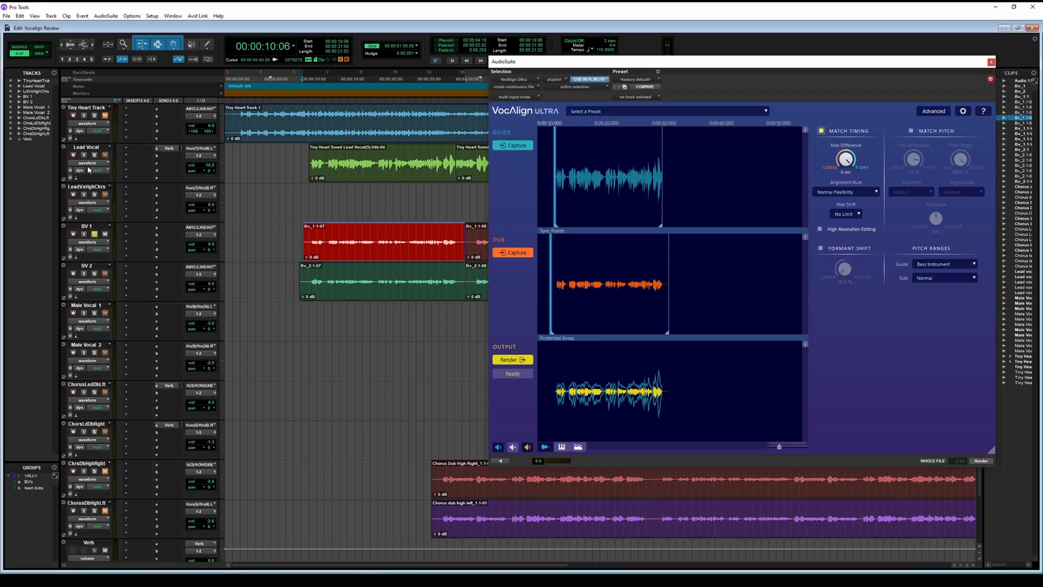
{"action": "left_click", "coordinate": [96, 157]}
{"action": "left_click", "coordinate": [308, 104]}
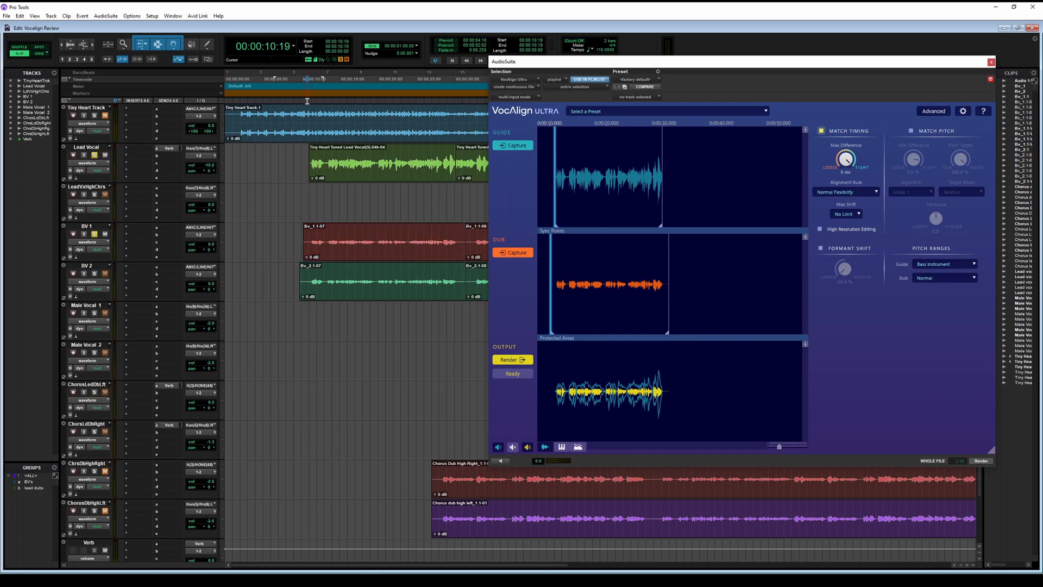
{"action": "key", "text": "space"}
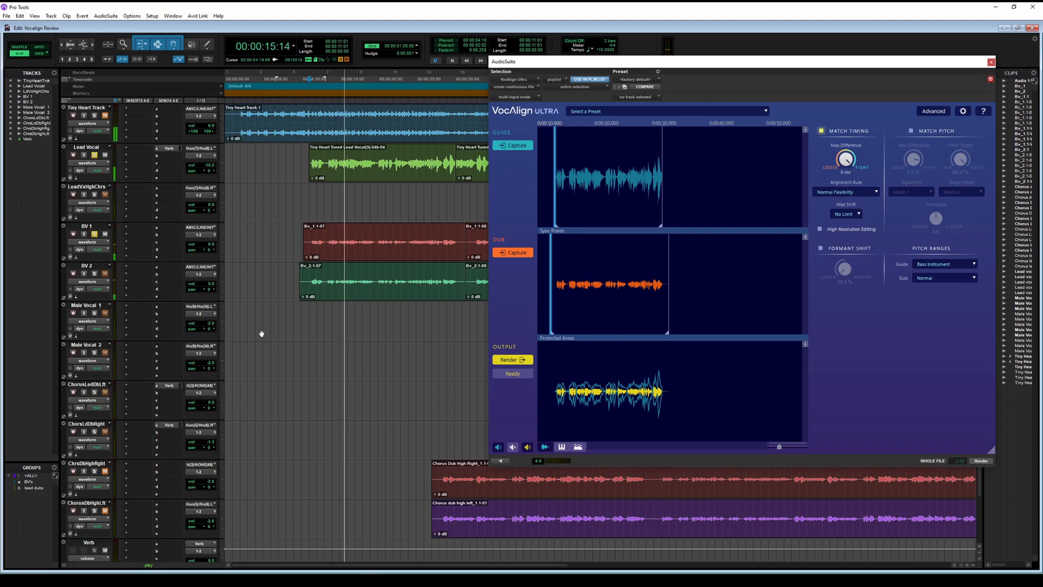
{"action": "key", "text": "space"}
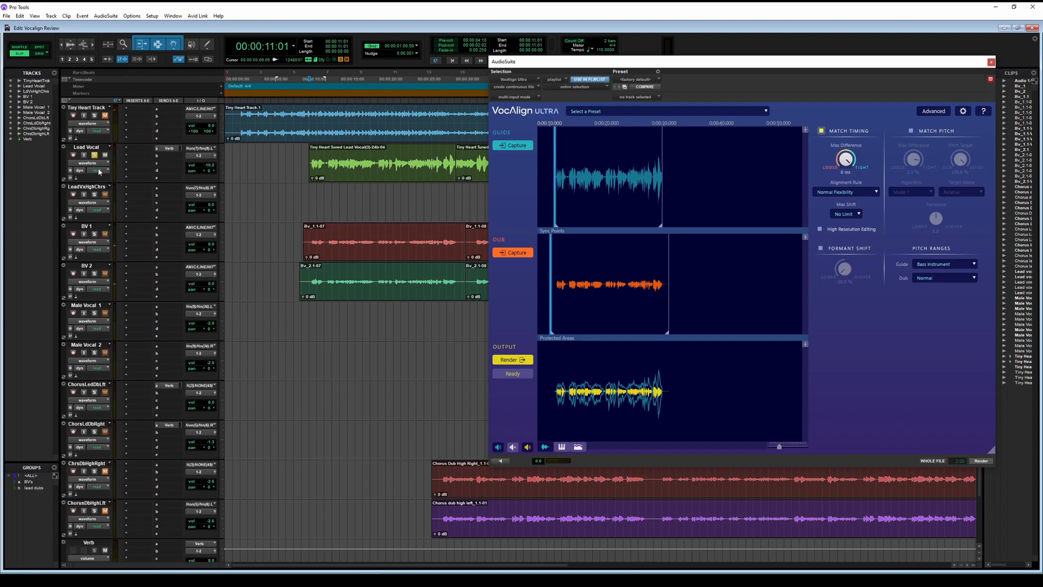
{"action": "left_click", "coordinate": [500, 461]}
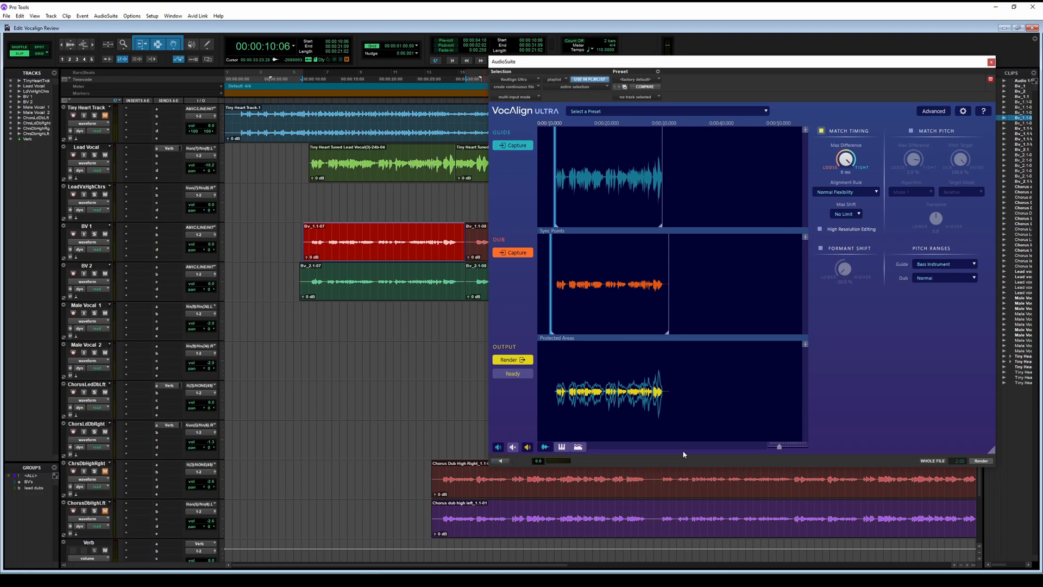
Enable Formant Shift, bring it to about 0 %, disable it again, and preview only the output.
{"action": "left_click", "coordinate": [821, 248]}
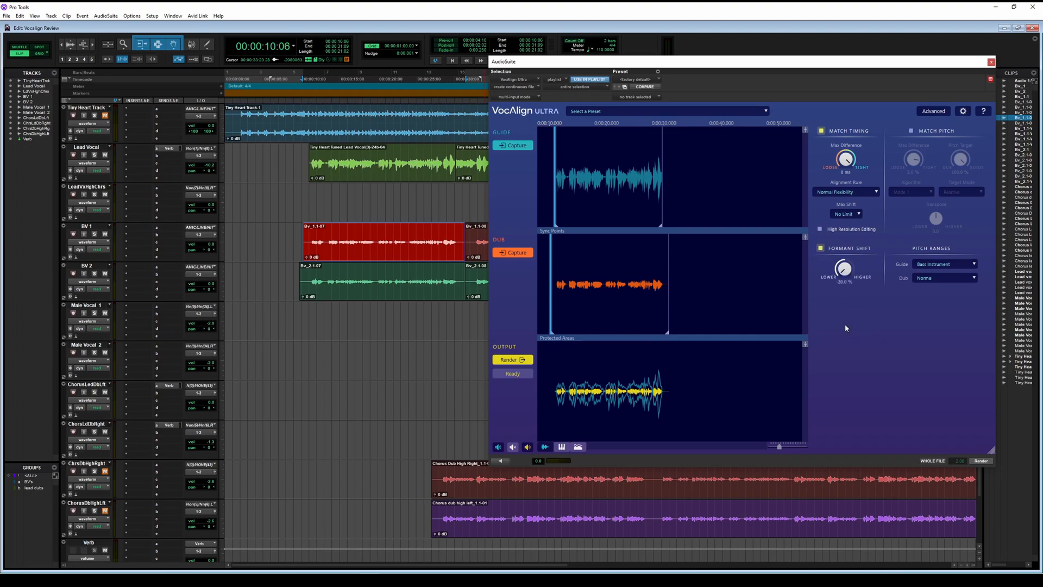
{"action": "left_click_drag", "start_coordinate": [846, 270], "coordinate": [860, 298]}
{"action": "left_click", "coordinate": [821, 247]}
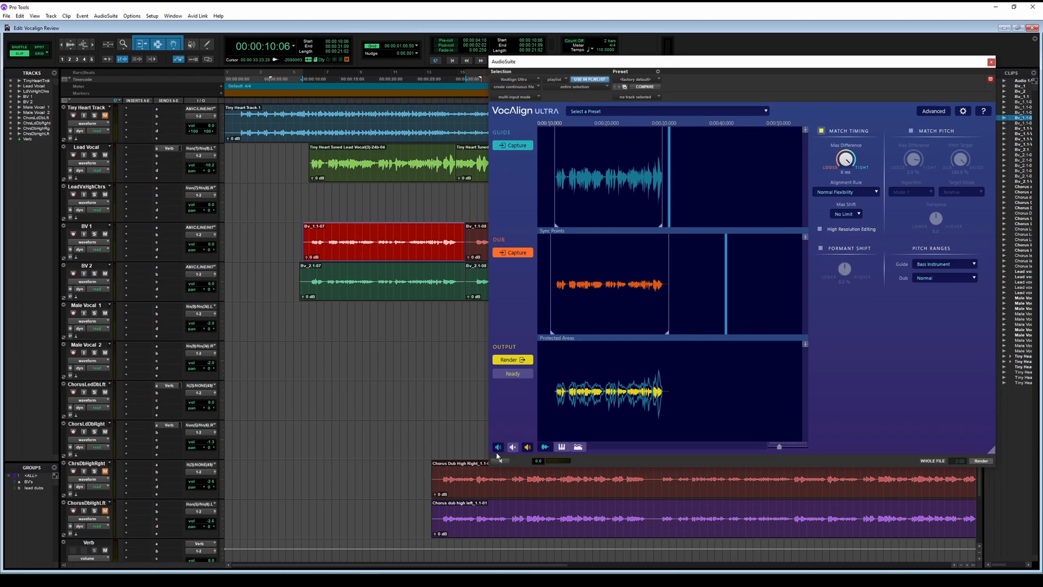
{"action": "left_click", "coordinate": [527, 447]}
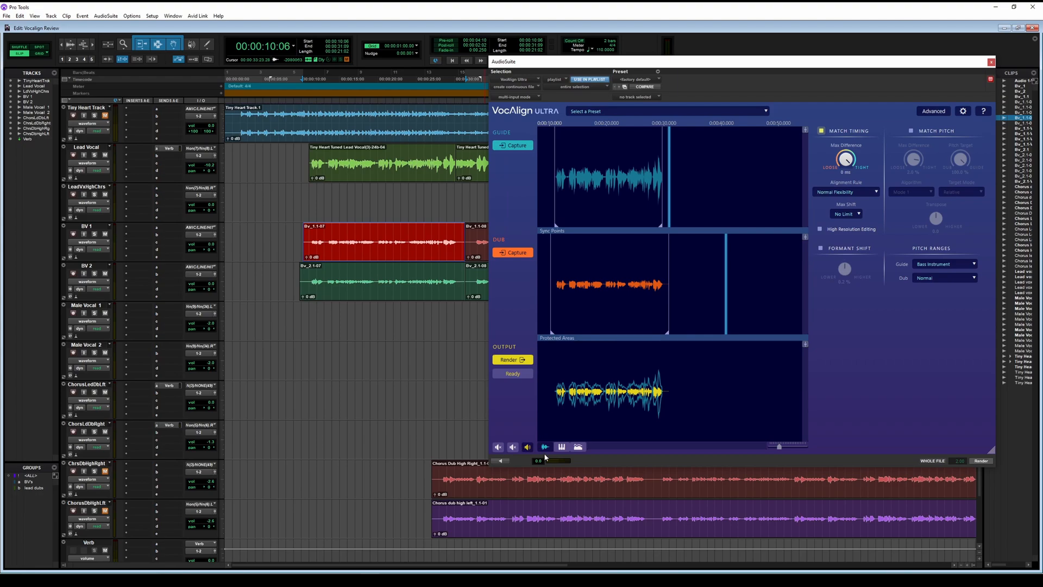
{"action": "left_click", "coordinate": [503, 462]}
Compare previews of the output with the guide, first with Formant Shift lowered and again with it disabled.
{"action": "left_click", "coordinate": [820, 248]}
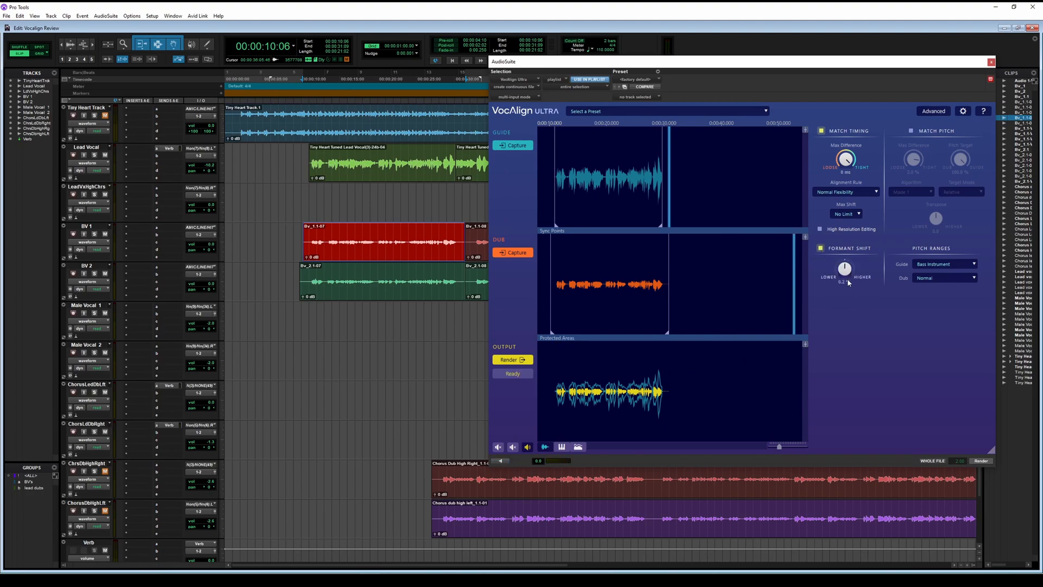
{"action": "left_click_drag", "start_coordinate": [845, 268], "coordinate": [843, 286]}
{"action": "left_click", "coordinate": [498, 446]}
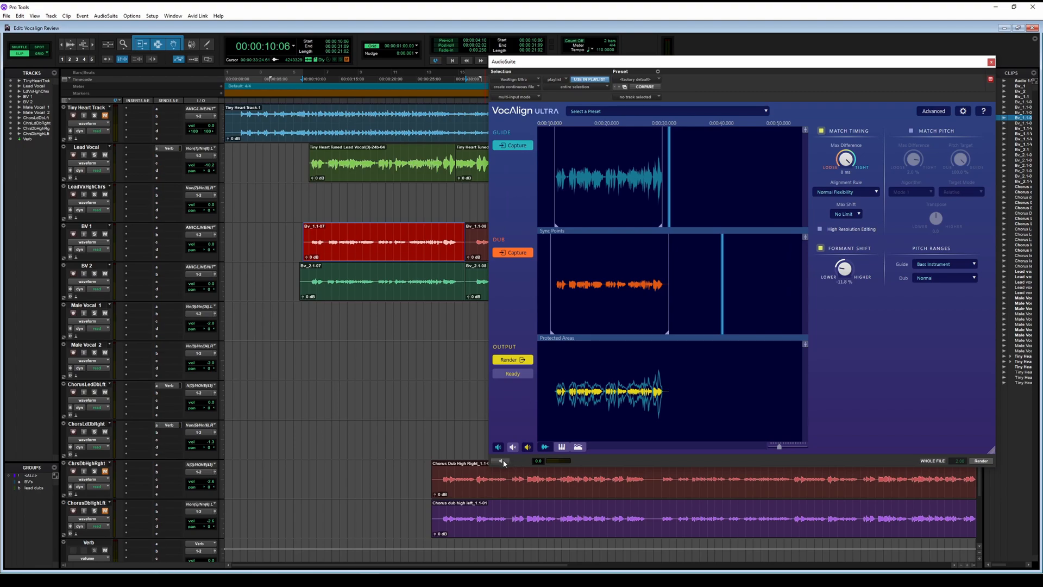
{"action": "left_click", "coordinate": [502, 461]}
{"action": "left_click", "coordinate": [821, 248]}
{"action": "left_click", "coordinate": [505, 462]}
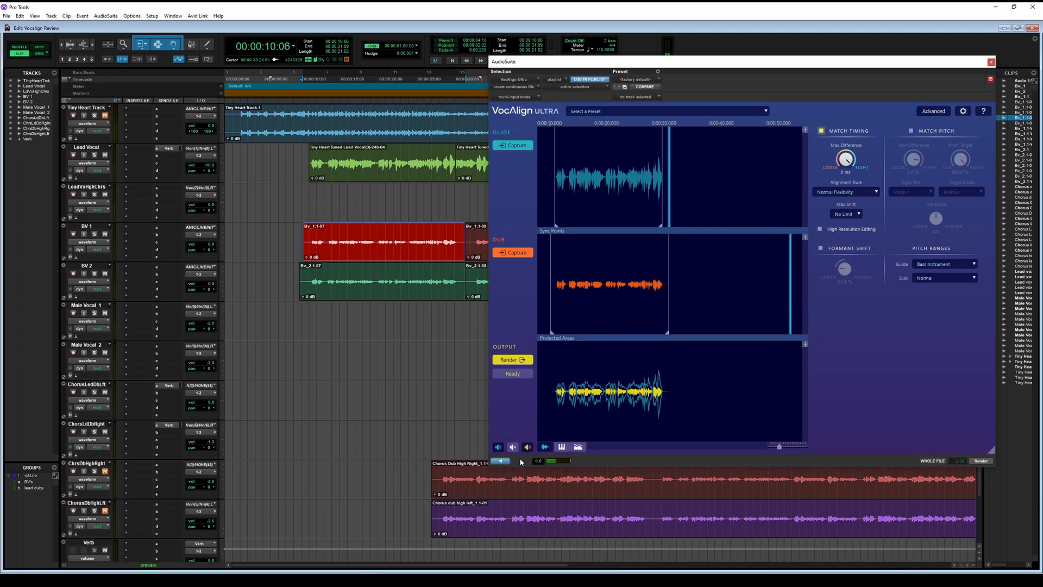
{"action": "left_click", "coordinate": [507, 461]}
Select the BV 1 track and create one new mono audio track directly below it.
{"action": "left_click", "coordinate": [409, 258]}
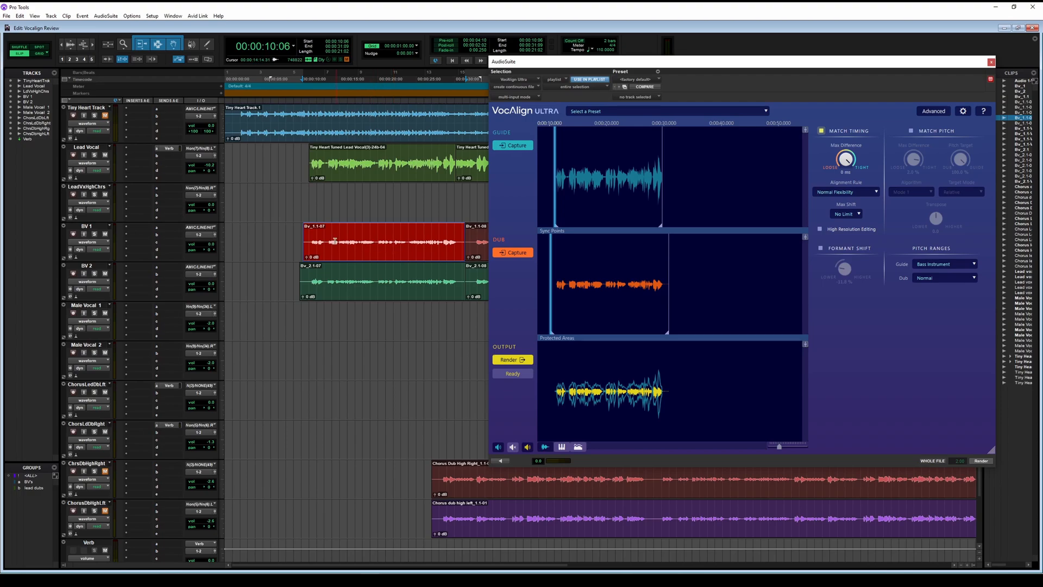
{"action": "left_click", "coordinate": [95, 228]}
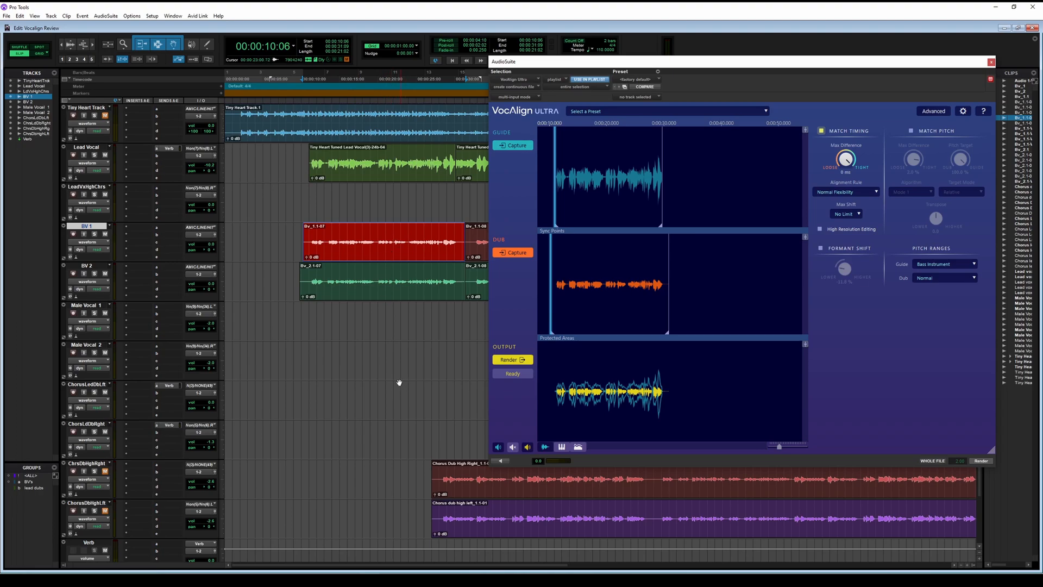
{"action": "key", "text": "ctrl+shift+n"}
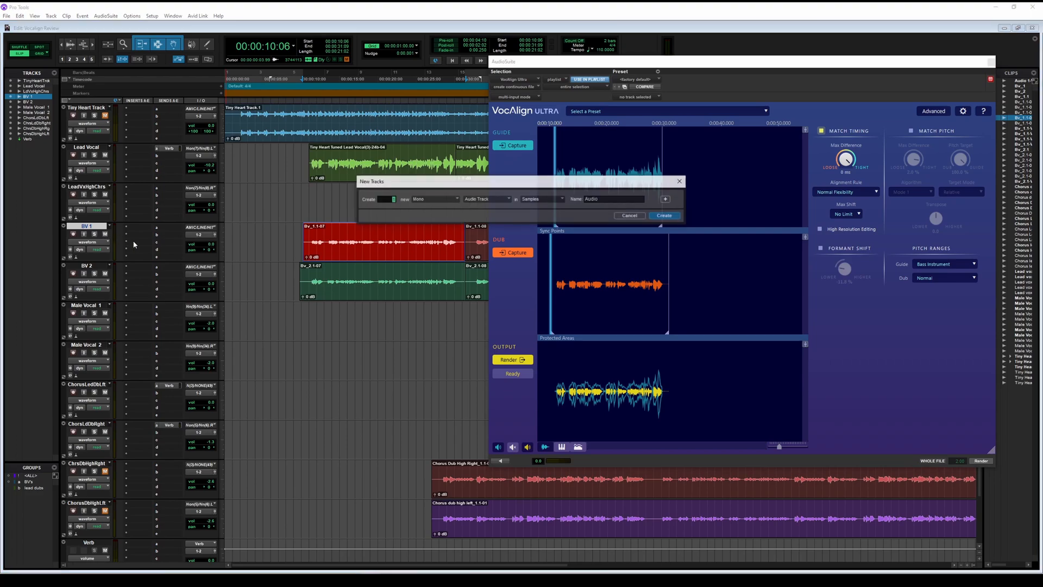
{"action": "left_click", "coordinate": [662, 214]}
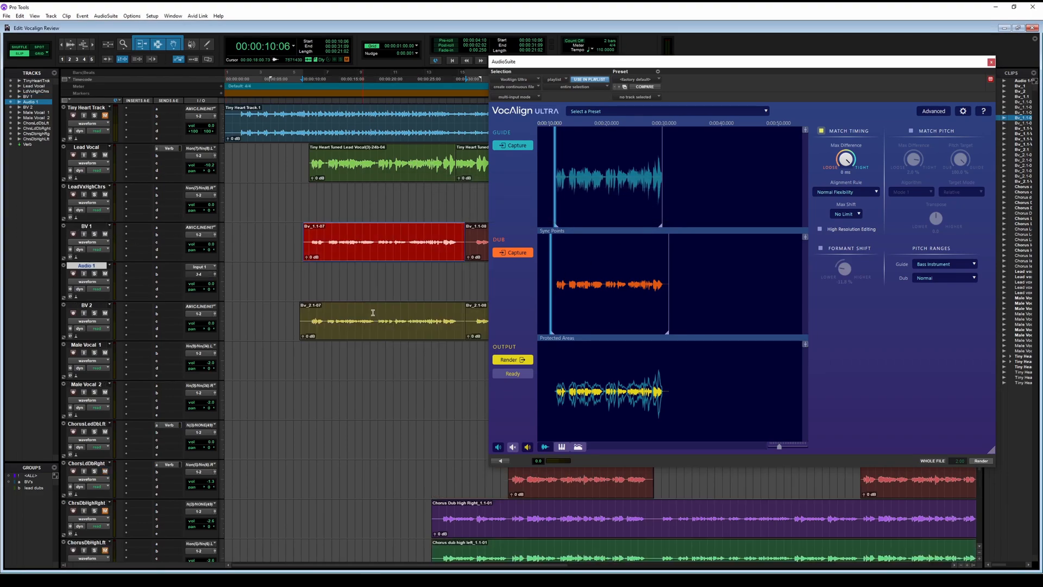
Select the empty stretch of Audio 1 matching the first BV 1 clip and render the aligned VocAlign output there.
{"action": "left_click", "coordinate": [306, 274], "text": "shift"}
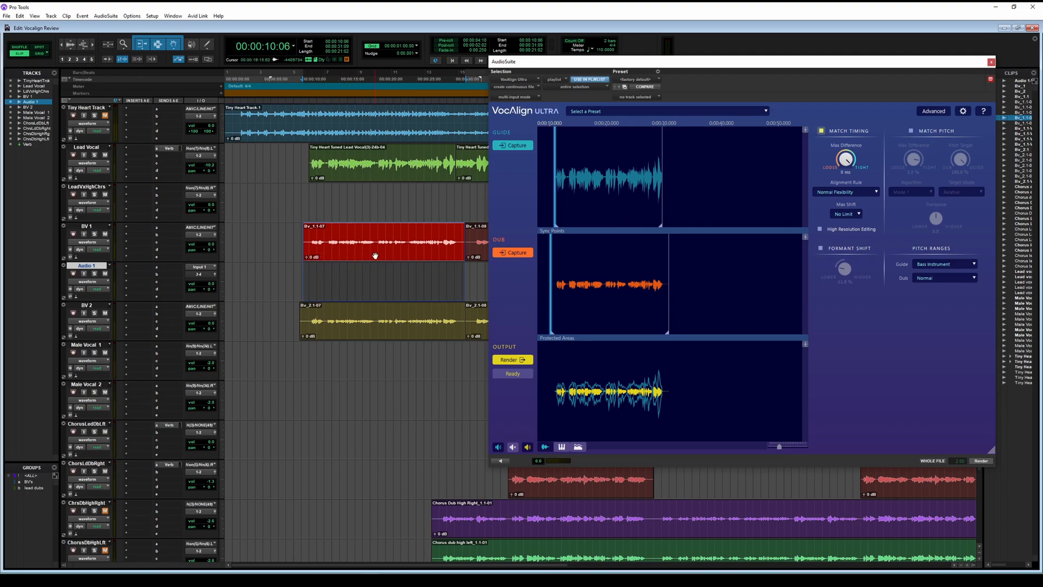
{"action": "left_click", "coordinate": [377, 280]}
{"action": "left_click", "coordinate": [303, 272]}
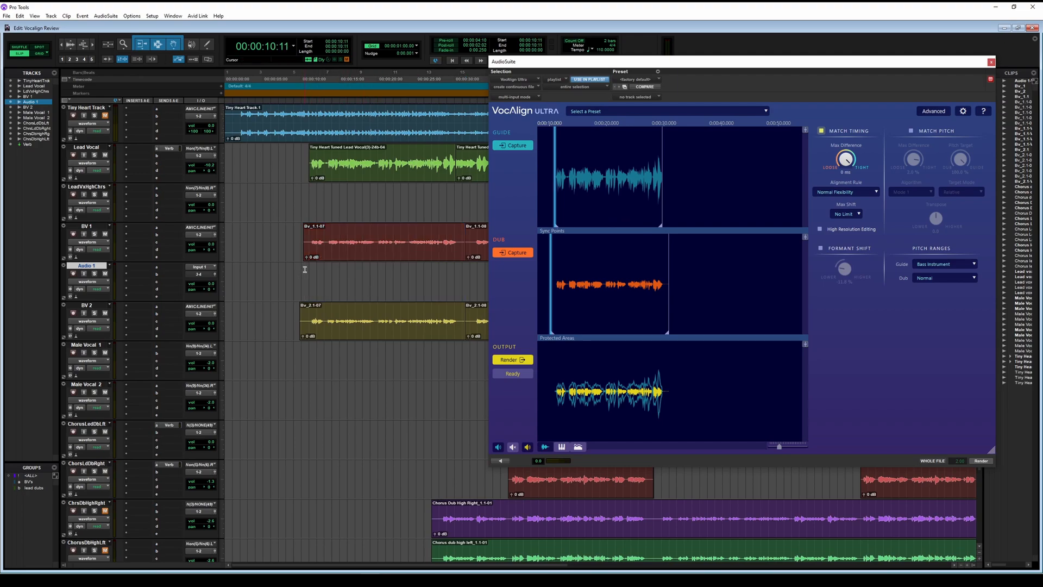
{"action": "left_click", "coordinate": [465, 275], "text": "shift"}
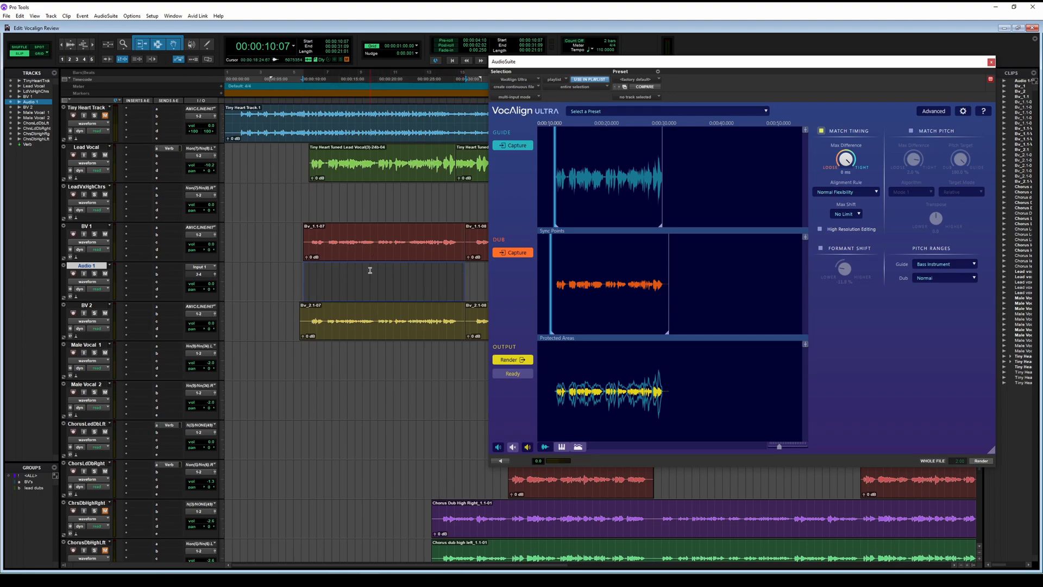
{"action": "left_click", "coordinate": [515, 361]}
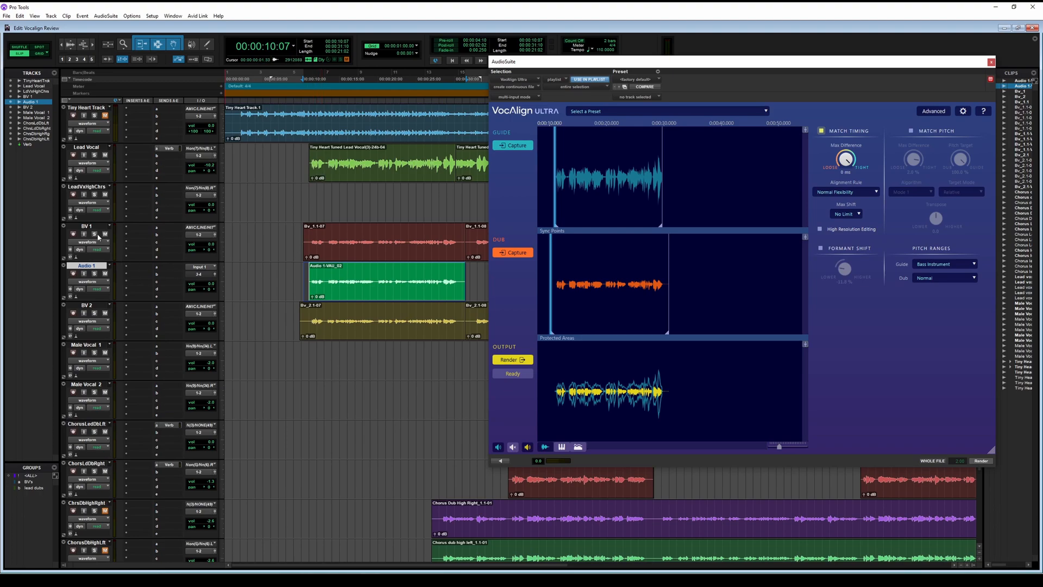
Solo the Audio 1 and Lead Vocal tracks and play the rendered vocal against the lead.
{"action": "key", "text": "shift+s"}
{"action": "left_click", "coordinate": [94, 155]}
{"action": "key", "text": "space"}
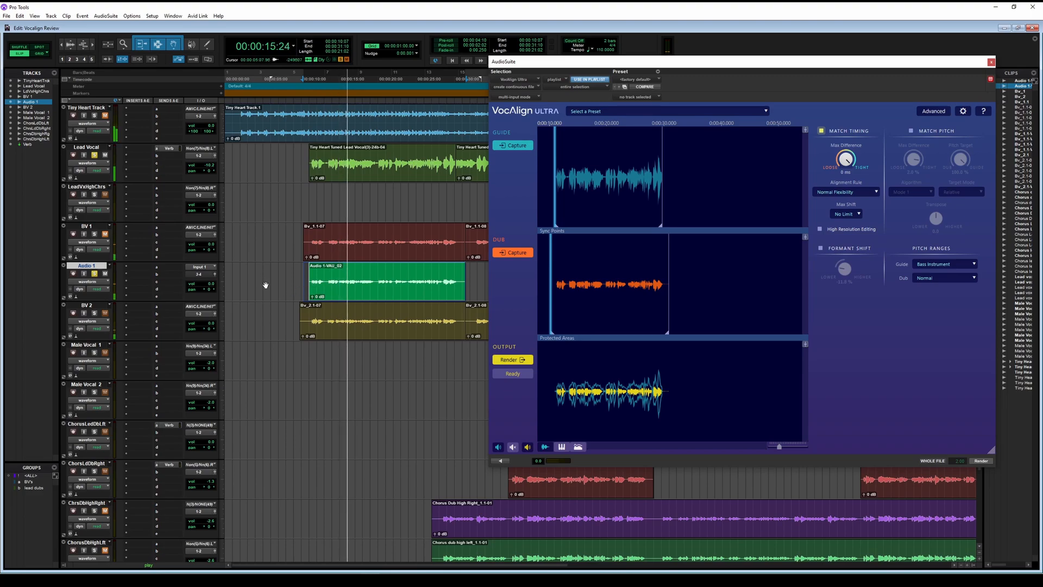
{"action": "key", "text": "space"}
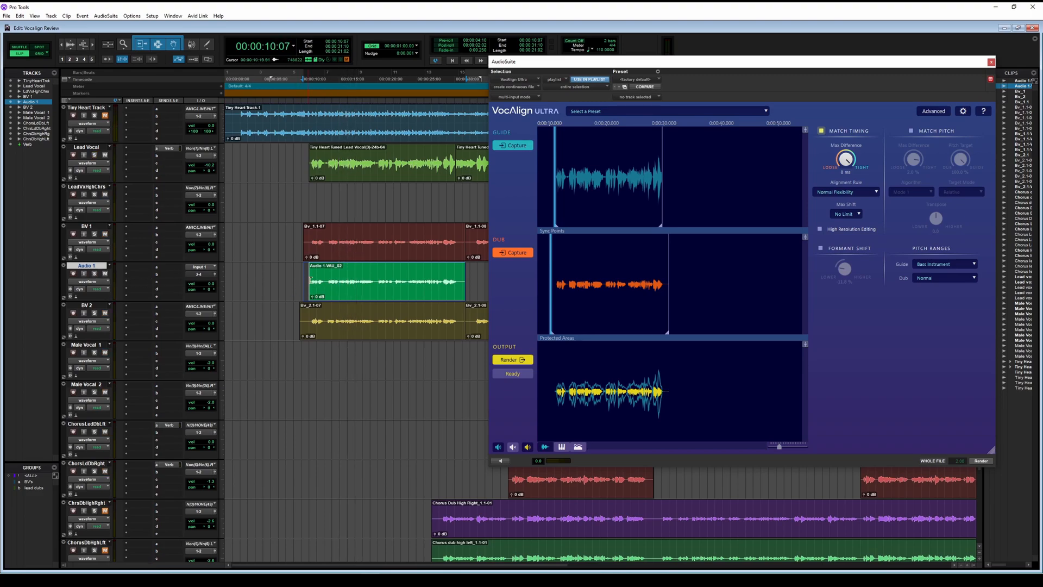
Delete the Audio 1 track together with its rendered clip.
{"action": "right_click", "coordinate": [92, 268]}
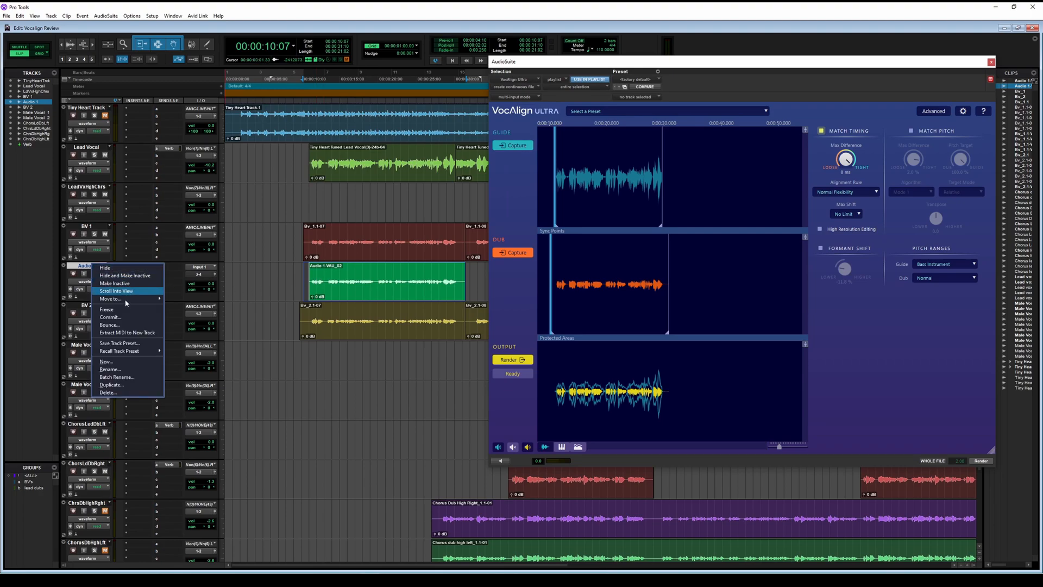
{"action": "left_click", "coordinate": [141, 392]}
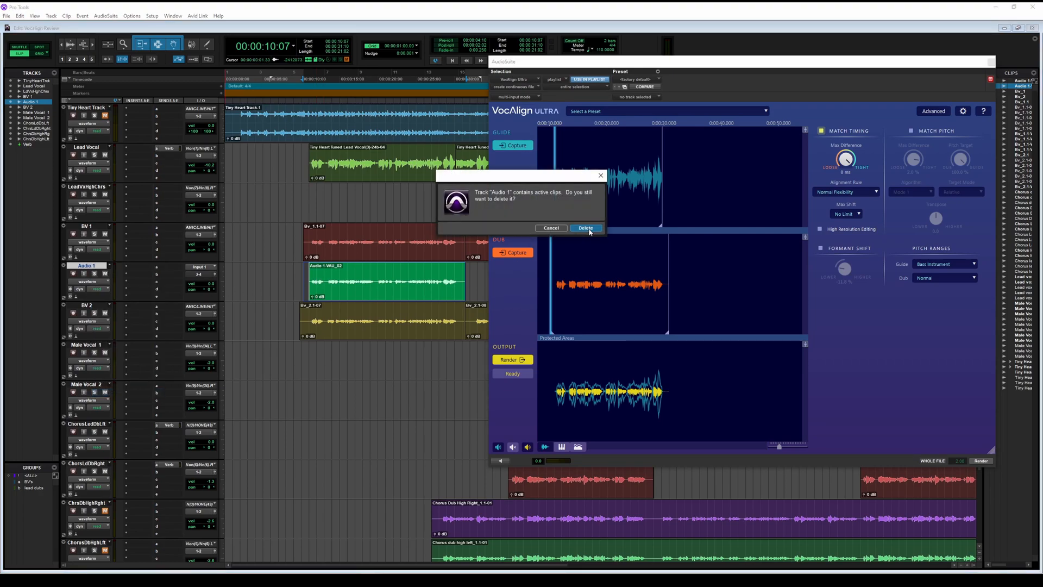
{"action": "left_click", "coordinate": [586, 228]}
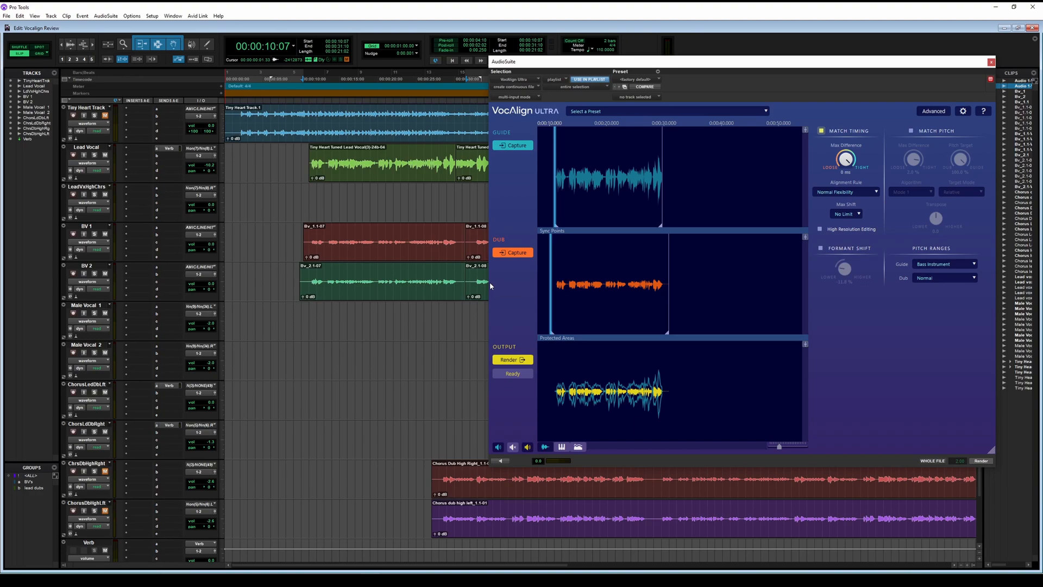
Select the first BV 1 clip and render the aligned output over it.
{"action": "left_click", "coordinate": [406, 253]}
{"action": "left_click", "coordinate": [508, 360]}
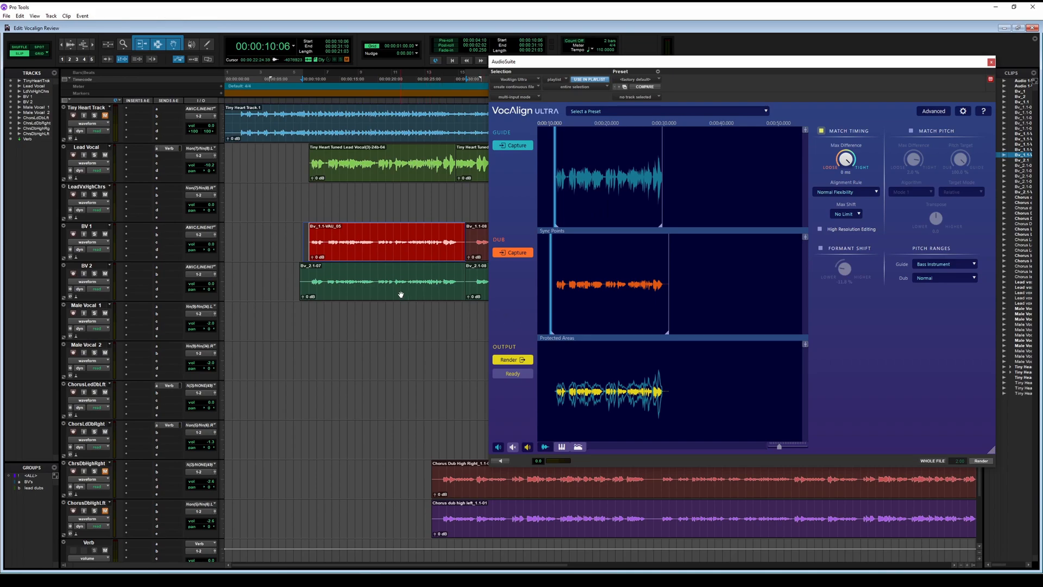
Capture the first BV 2 clip as the dub, and toggle Match Timing off and back on.
{"action": "left_click", "coordinate": [401, 294]}
{"action": "left_click", "coordinate": [516, 255]}
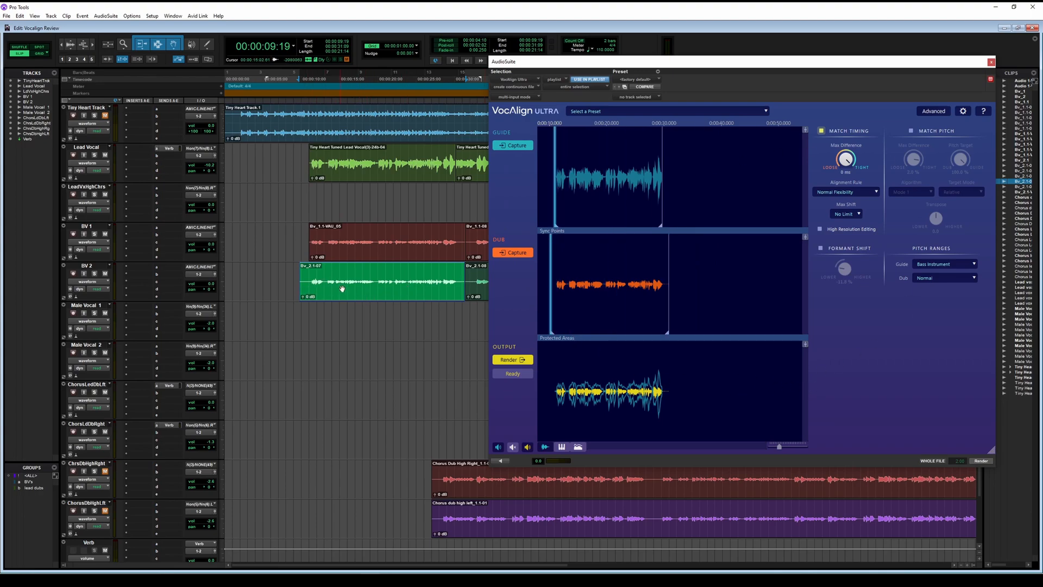
{"action": "left_click", "coordinate": [516, 254]}
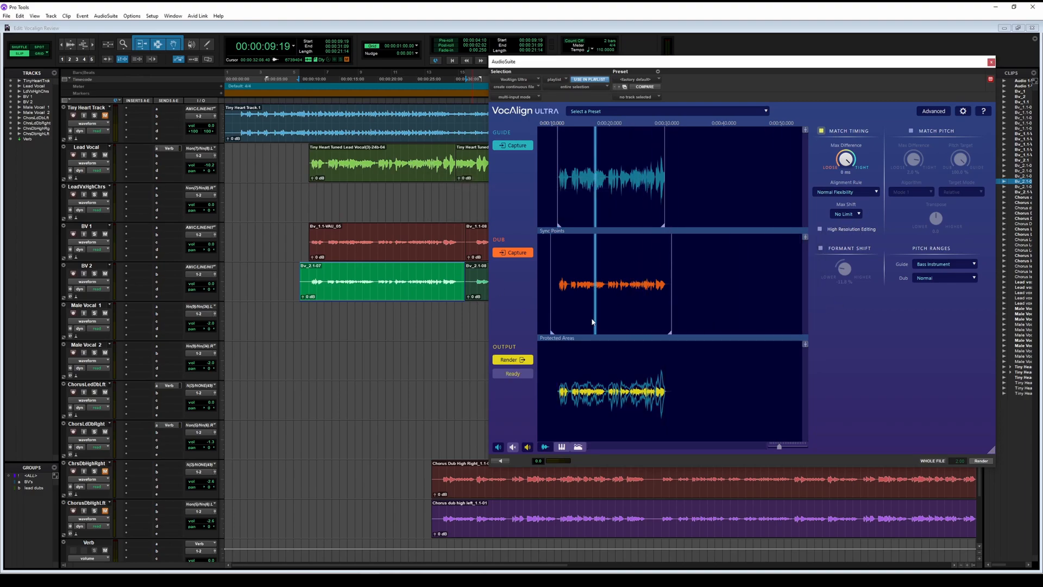
{"action": "left_click", "coordinate": [821, 131]}
{"action": "left_click", "coordinate": [821, 131]}
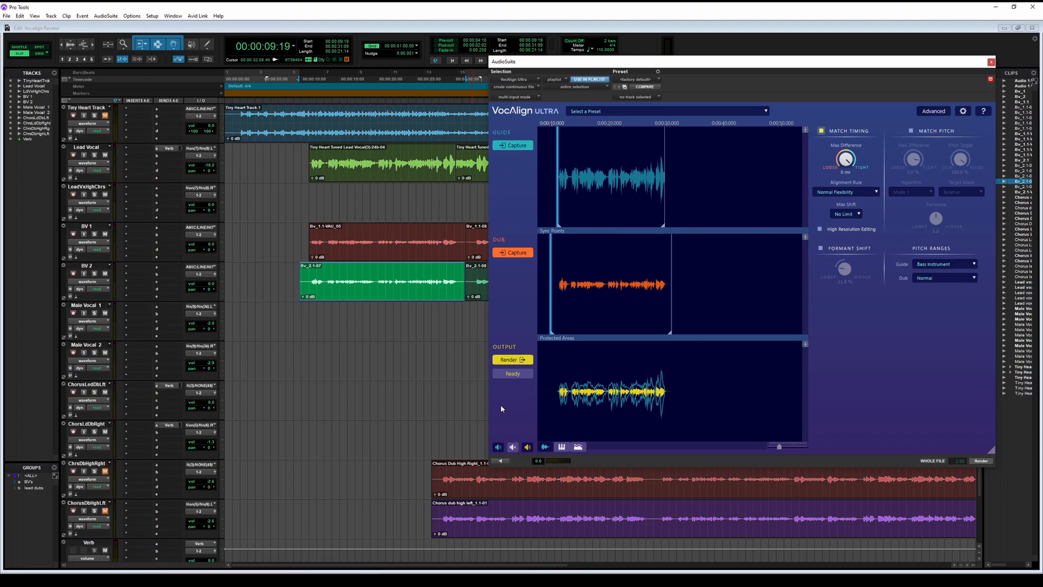
Solo BV 2 and Lead Vocal and play the unaligned BV 2 from the start of the lead phrase.
{"action": "left_click", "coordinate": [94, 274]}
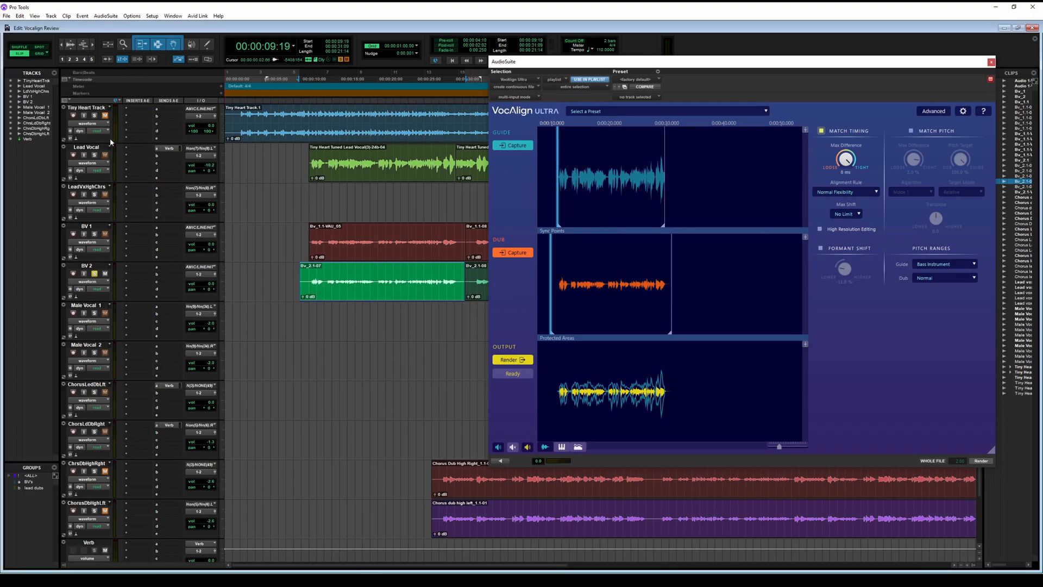
{"action": "left_click", "coordinate": [95, 156]}
{"action": "left_click", "coordinate": [310, 274]}
{"action": "key", "text": "space"}
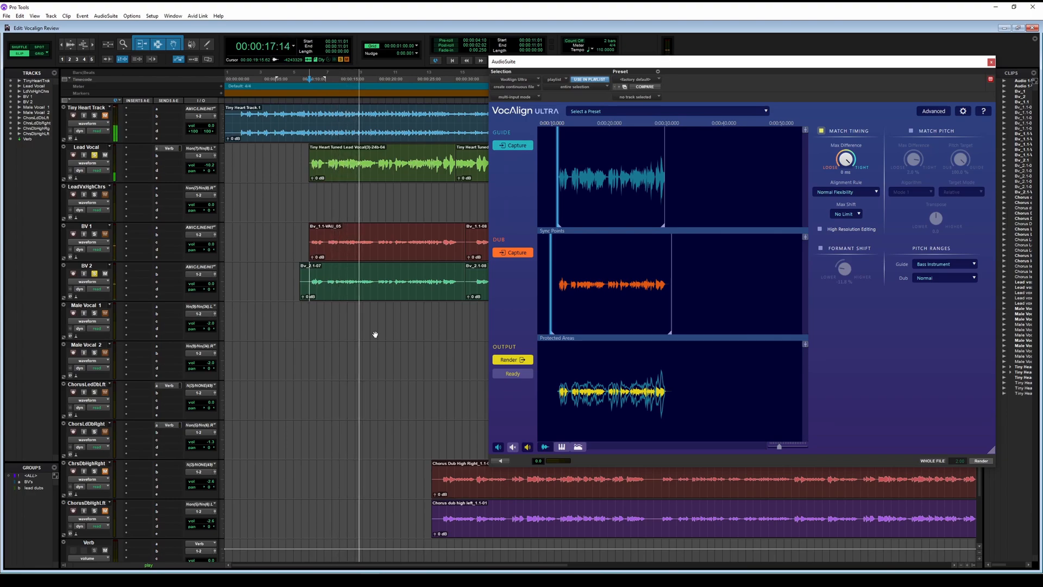
Select the first BV 2 clip, preview its alignment to the lead vocal, and render the result over the clip.
{"action": "left_click", "coordinate": [356, 290]}
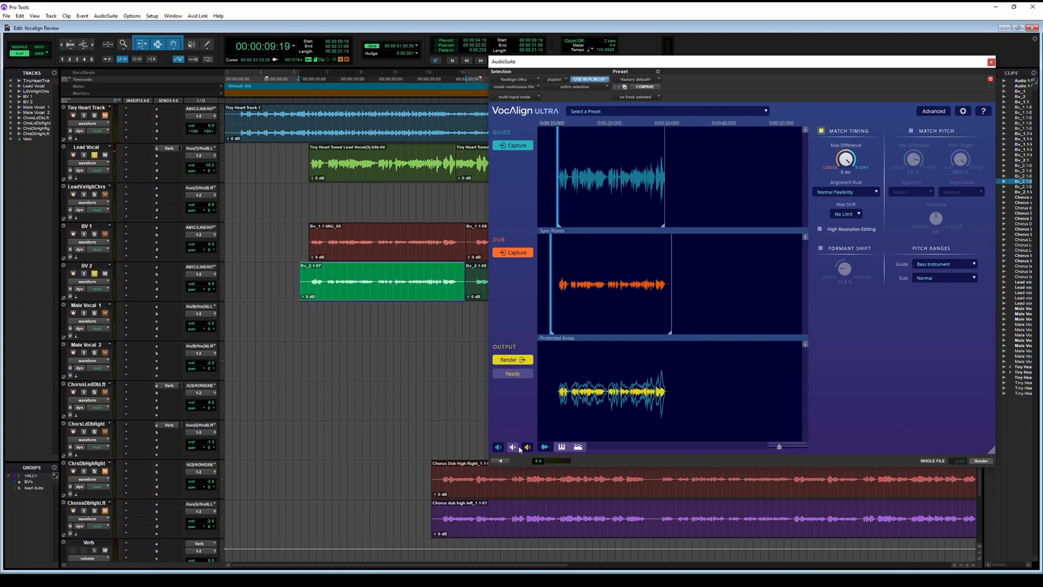
{"action": "left_click", "coordinate": [504, 463]}
{"action": "left_click", "coordinate": [501, 461]}
{"action": "left_click", "coordinate": [511, 360]}
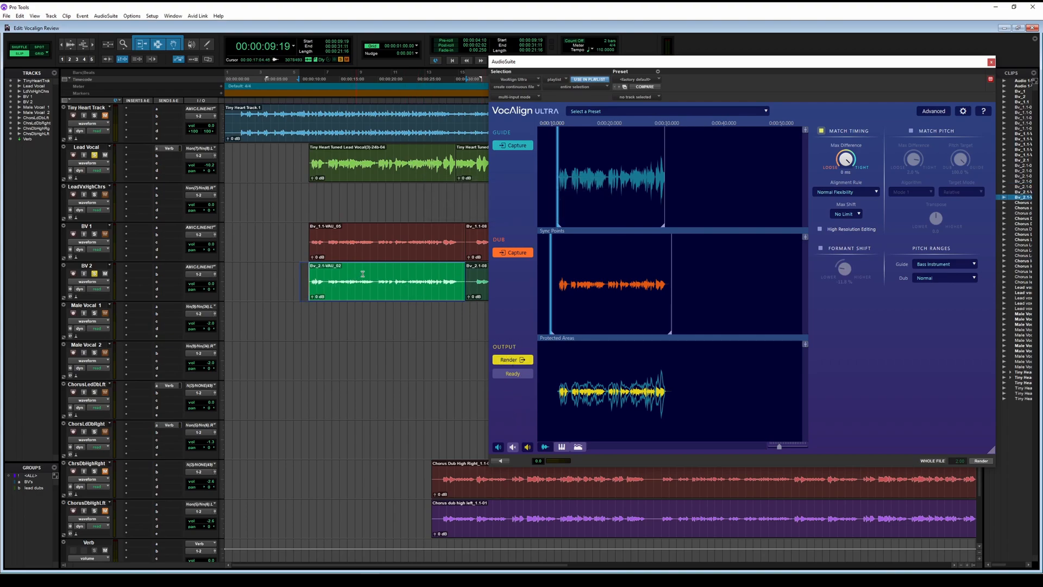
Select the first two Lead Vocal clips together and capture them as the guide.
{"action": "left_click", "coordinate": [303, 279]}
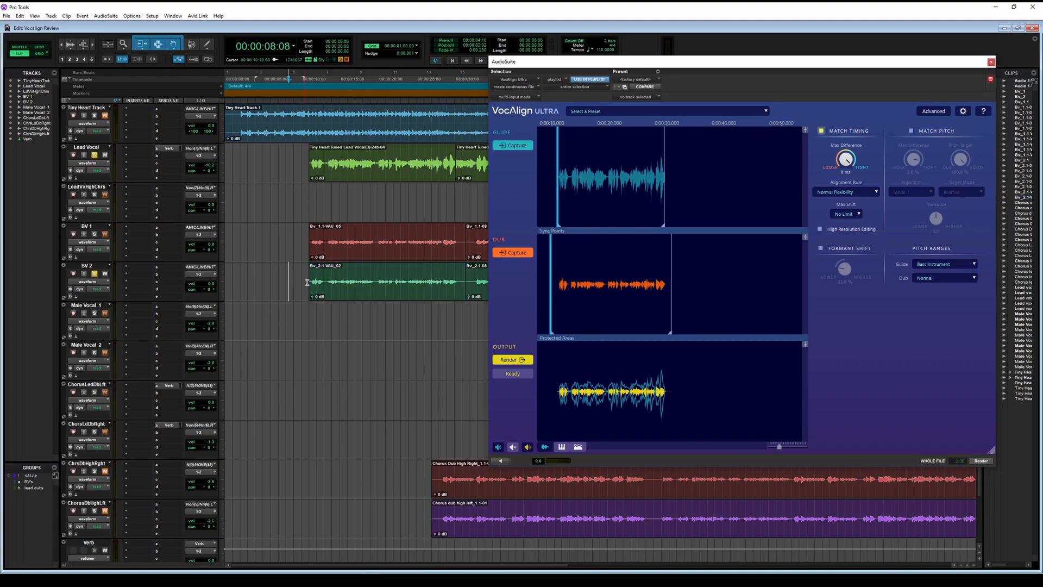
{"action": "scroll", "coordinate": [340, 321], "scroll_direction": "right", "scroll_amount": 3}
{"action": "scroll", "coordinate": [340, 321], "scroll_direction": "left", "scroll_amount": 3}
{"action": "scroll", "coordinate": [339, 319], "scroll_direction": "down", "scroll_amount": 1}
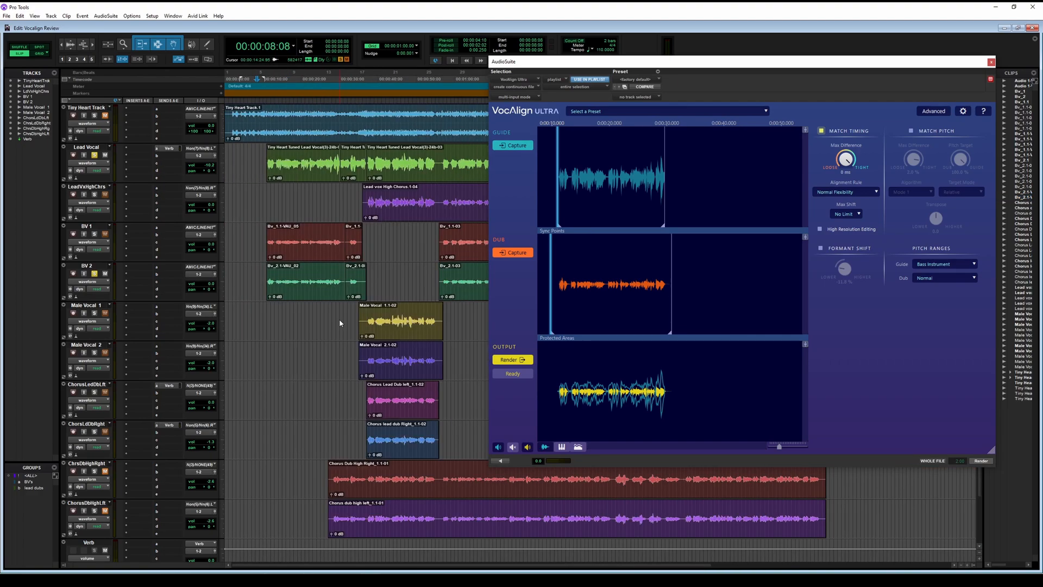
{"action": "scroll", "coordinate": [339, 318], "scroll_direction": "up", "scroll_amount": 1}
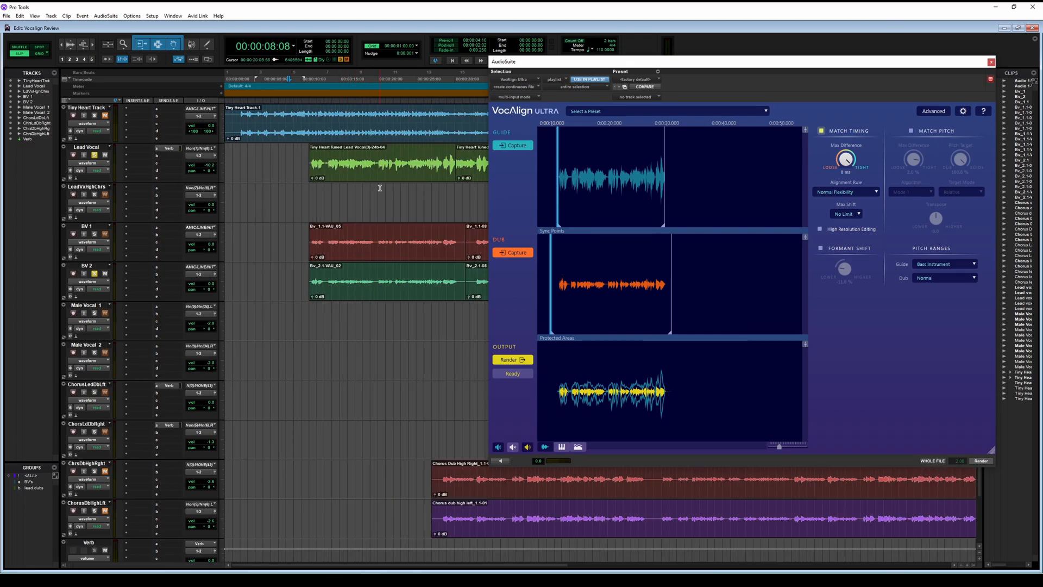
{"action": "scroll", "coordinate": [379, 188], "scroll_direction": "right", "scroll_amount": 2}
{"action": "left_click", "coordinate": [279, 172]}
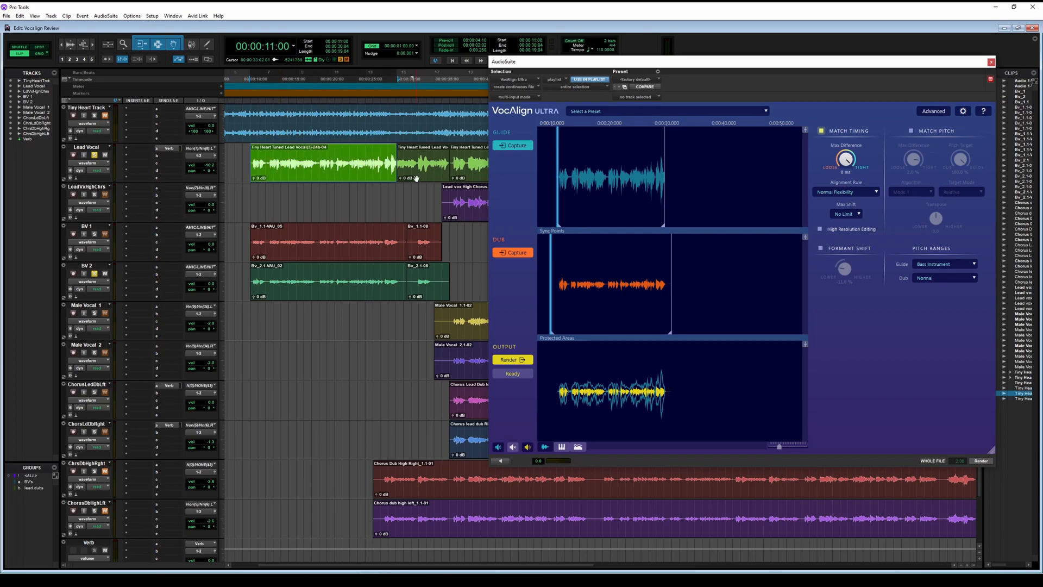
{"action": "left_click", "coordinate": [417, 179], "text": "shift"}
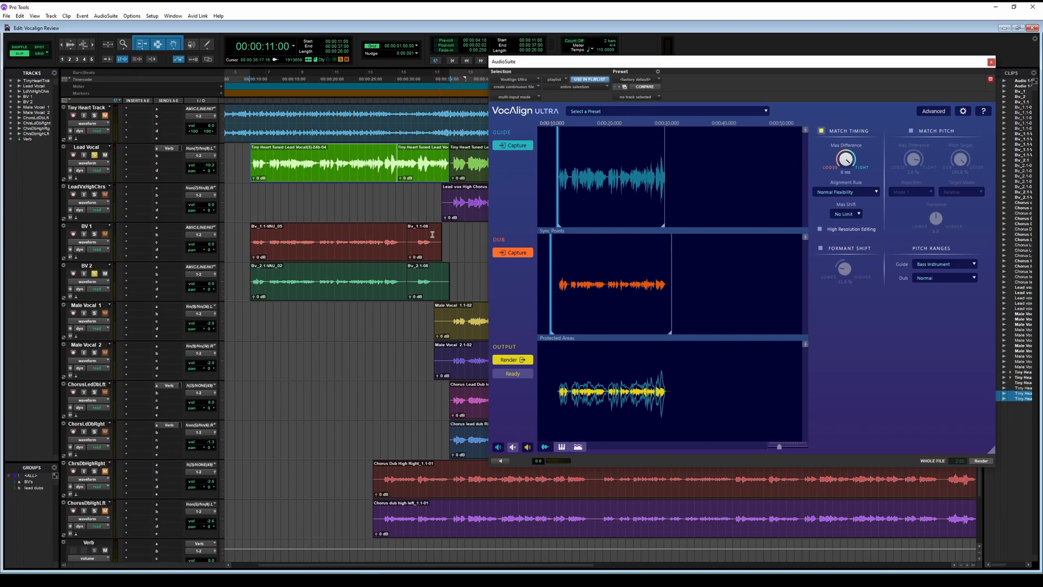
{"action": "left_click", "coordinate": [513, 145]}
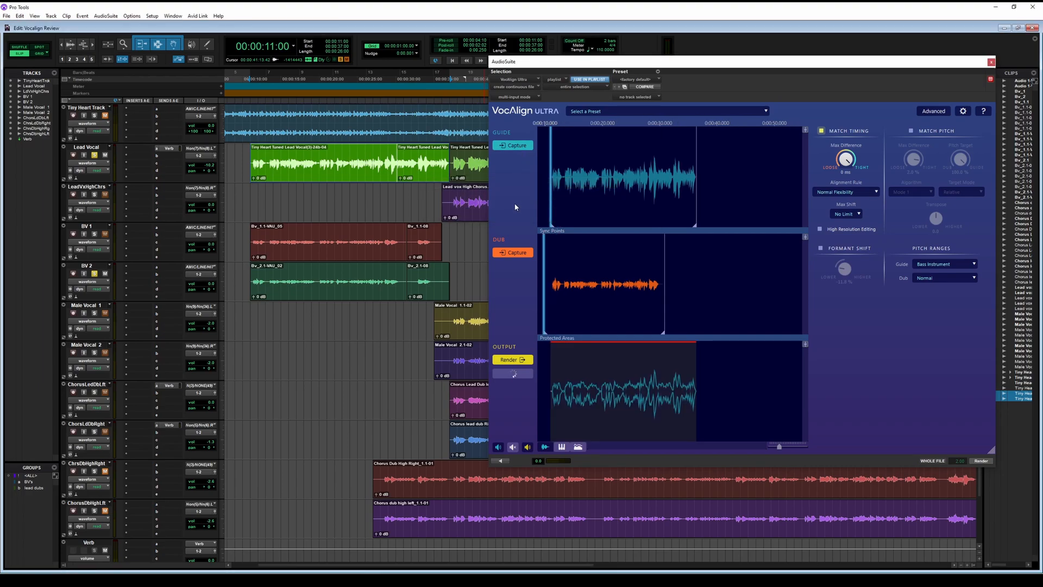
Select both BV 1 clips together and capture them as the dub.
{"action": "left_click", "coordinate": [427, 255]}
{"action": "left_click", "coordinate": [352, 259], "text": "shift"}
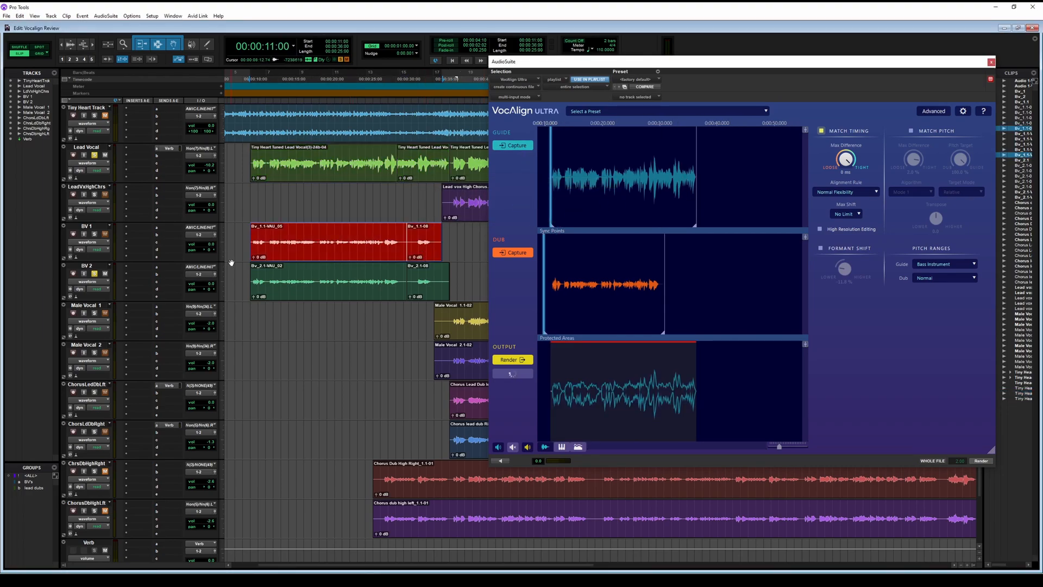
{"action": "left_click", "coordinate": [518, 254]}
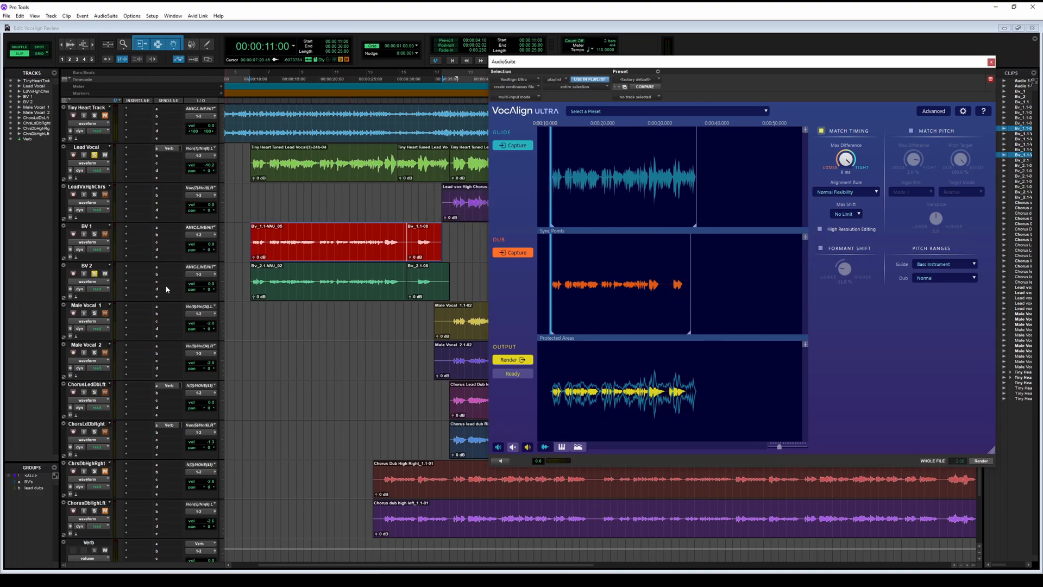
Select the first BV 1 clip and preview the two-clip alignment against the soloed Lead Vocal.
{"action": "left_click", "coordinate": [398, 232]}
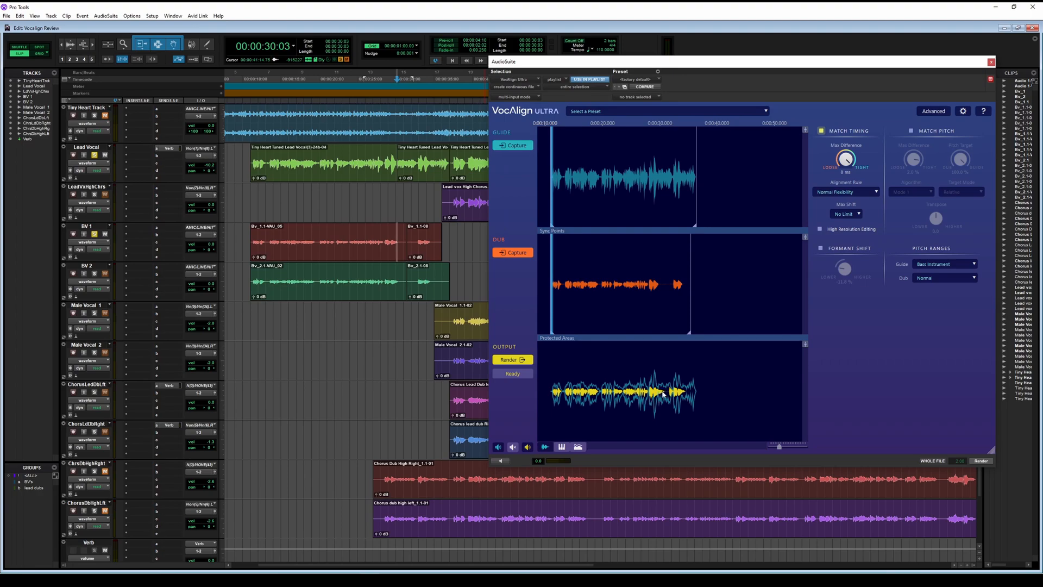
{"action": "left_click", "coordinate": [393, 251]}
{"action": "left_click", "coordinate": [502, 461]}
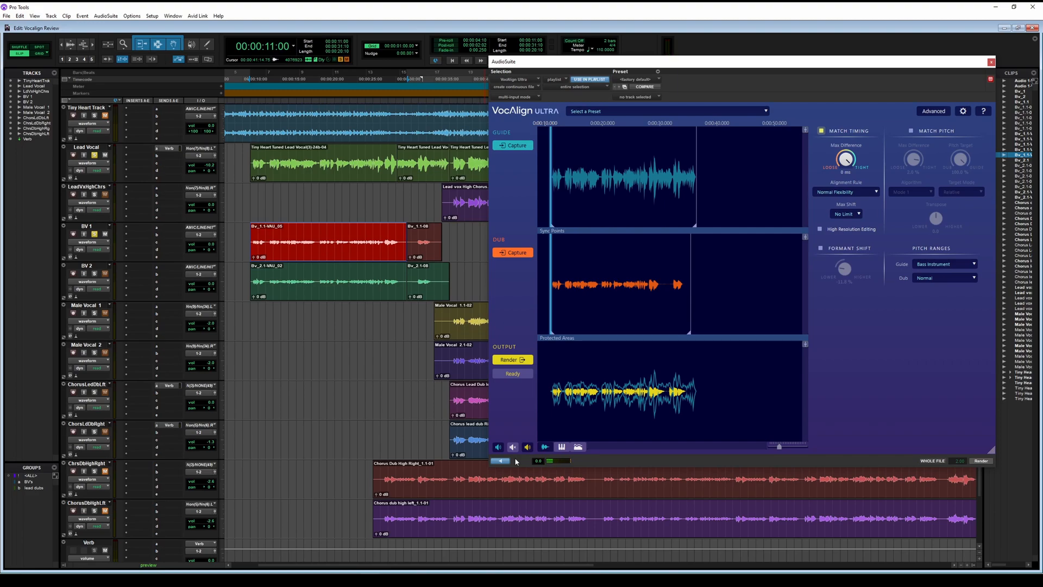
{"action": "left_click", "coordinate": [503, 461]}
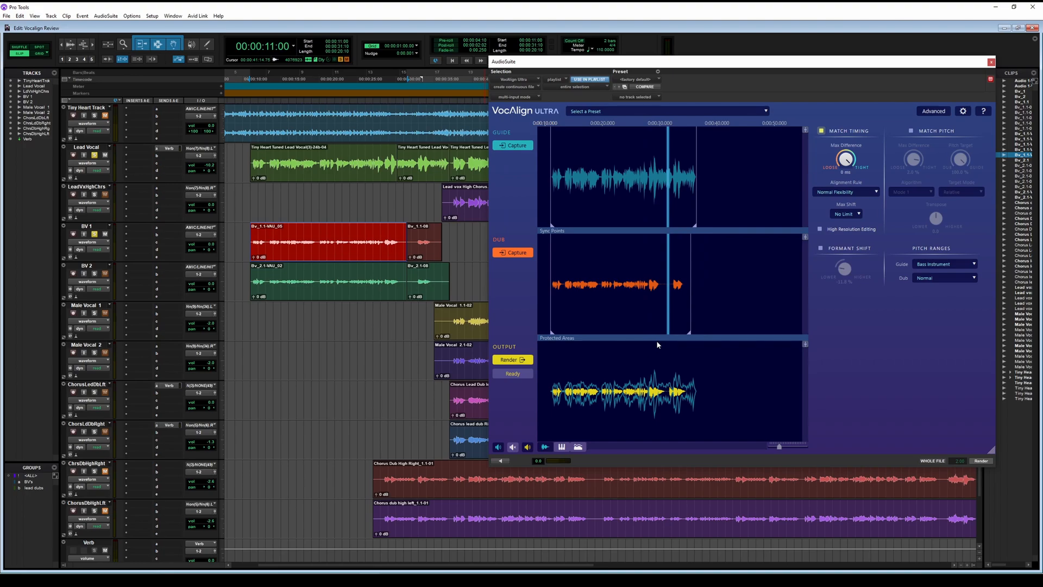
Mark the phrases around the join of the Lead Vocal and BV 1 clips in turn to compare which ones correspond.
{"action": "left_click_drag", "start_coordinate": [417, 210], "coordinate": [397, 193]}
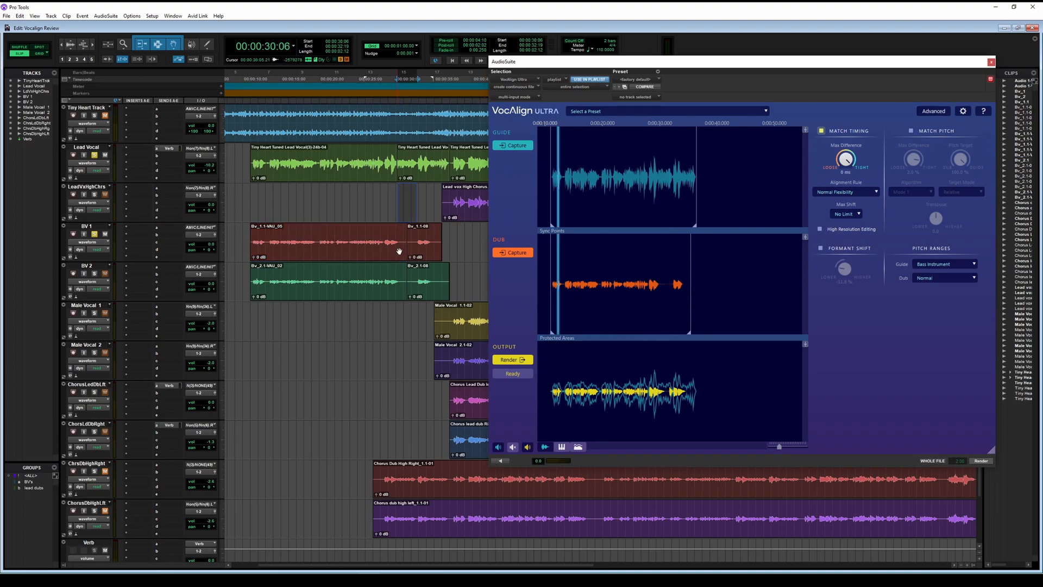
{"action": "left_click", "coordinate": [415, 157]}
{"action": "left_click_drag", "start_coordinate": [414, 157], "coordinate": [397, 160]}
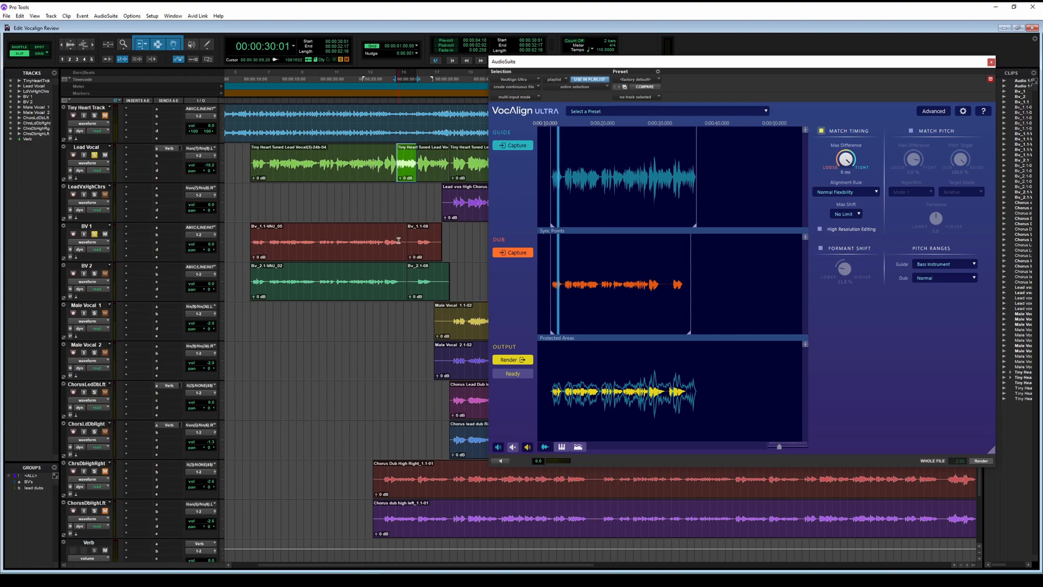
{"action": "left_click_drag", "start_coordinate": [400, 240], "coordinate": [379, 238]}
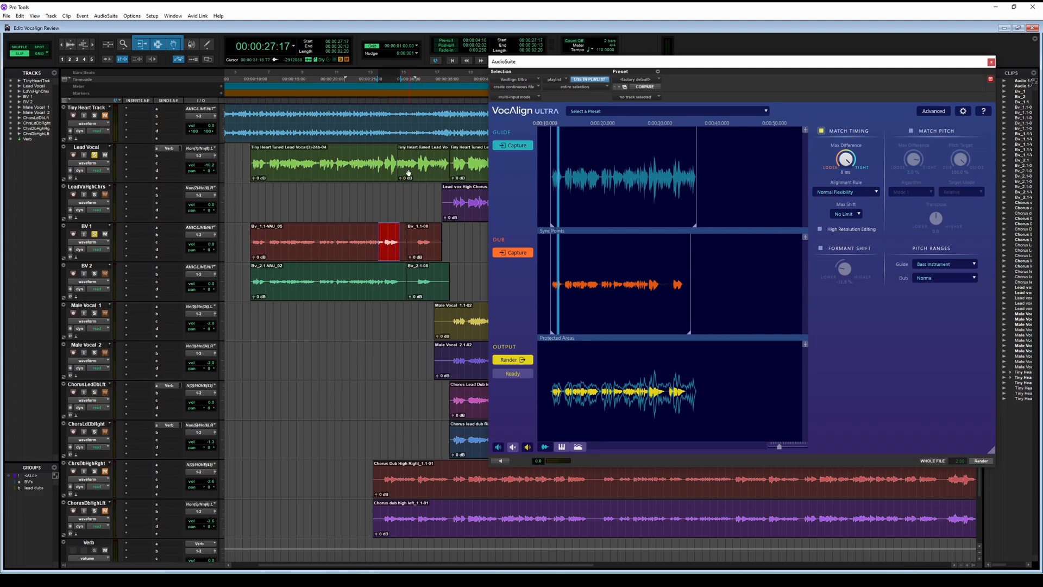
{"action": "left_click_drag", "start_coordinate": [417, 241], "coordinate": [436, 244]}
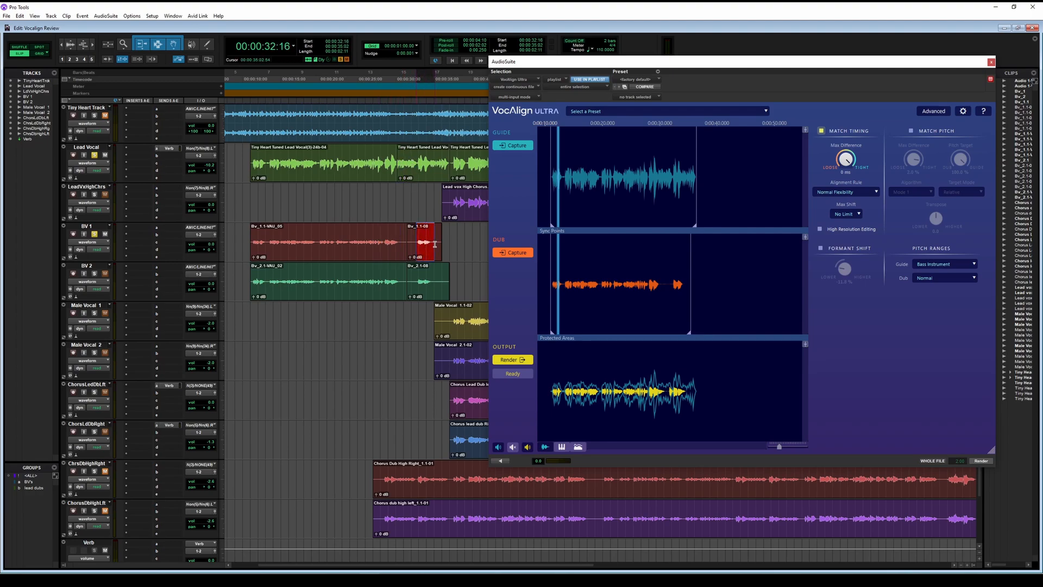
{"action": "left_click", "coordinate": [430, 163]}
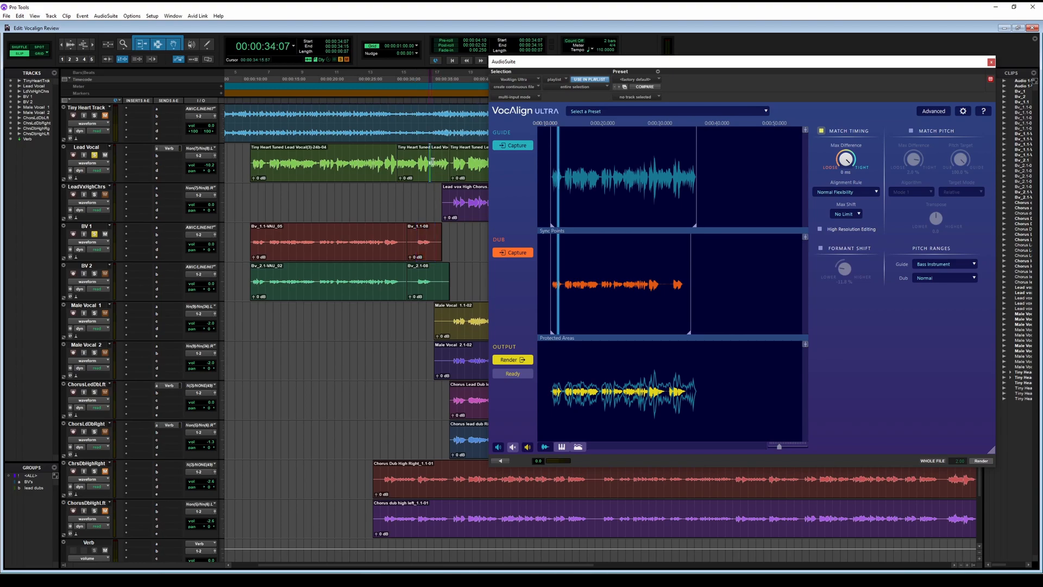
{"action": "left_click_drag", "start_coordinate": [431, 161], "coordinate": [449, 163]}
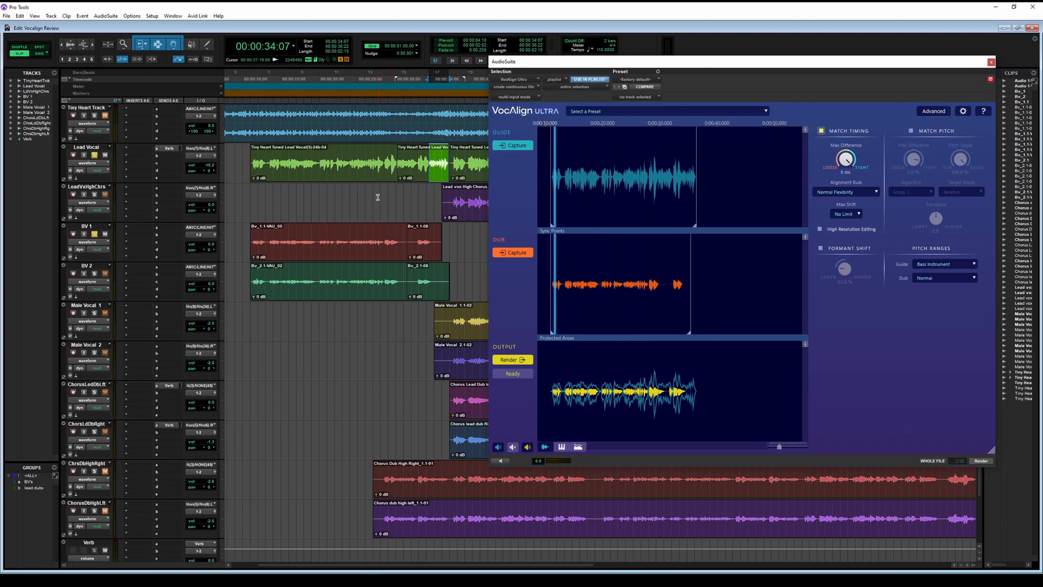
Capture only the first Lead Vocal clip as the guide and select the first BV 1 clip.
{"action": "left_click", "coordinate": [372, 175]}
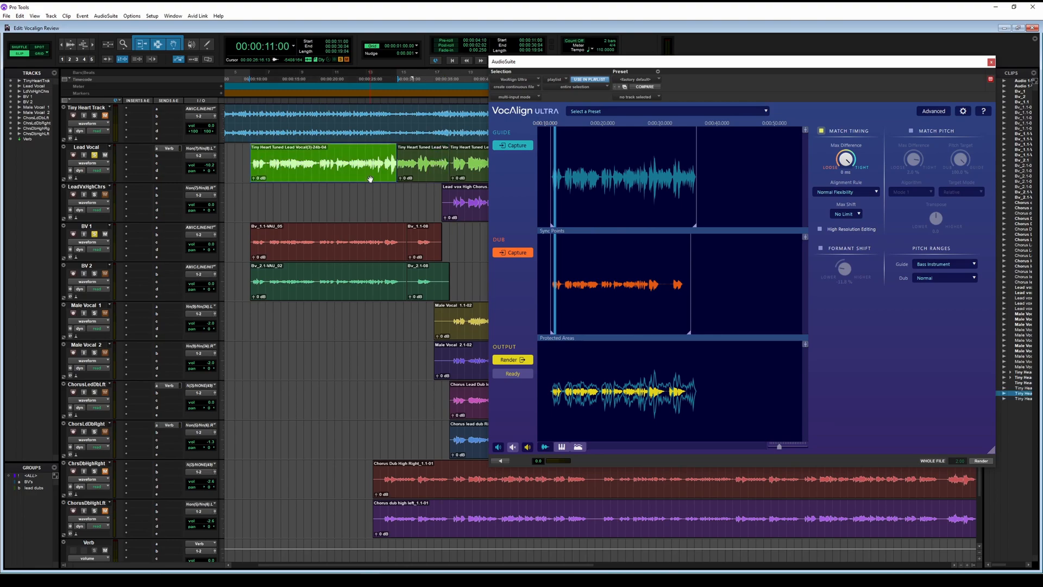
{"action": "left_click", "coordinate": [515, 146]}
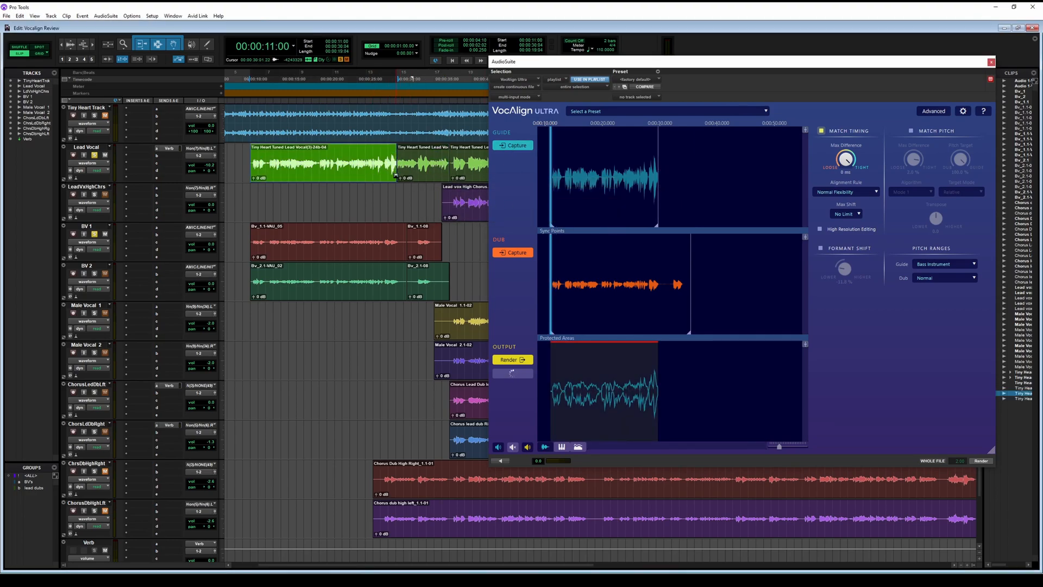
{"action": "left_click", "coordinate": [396, 253]}
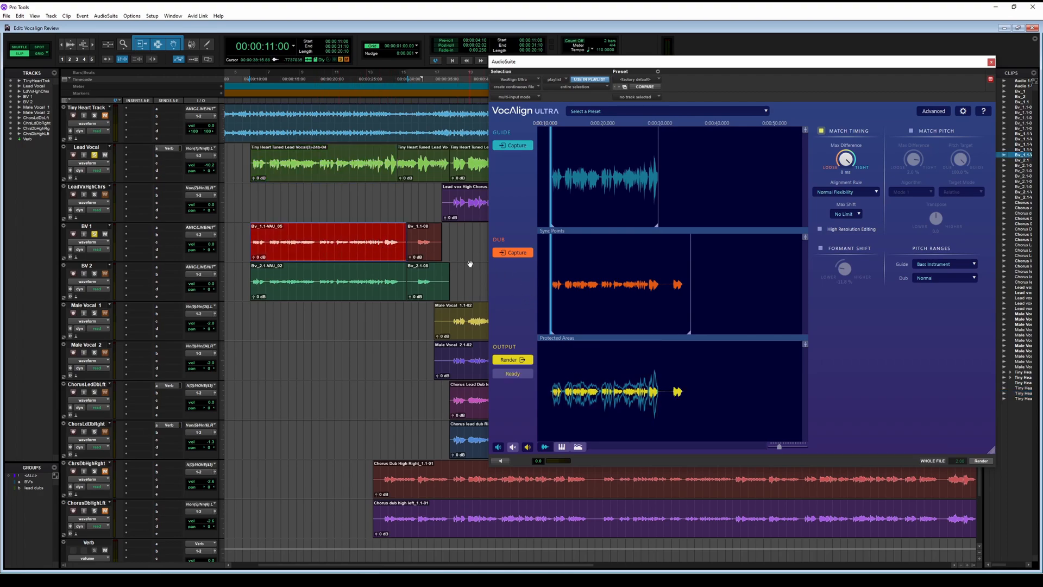
Close the VocAlign Ultra window and look over the vocal clips across the whole song.
{"action": "left_click_drag", "start_coordinate": [978, 61], "coordinate": [659, 148]}
{"action": "left_click", "coordinate": [673, 149]}
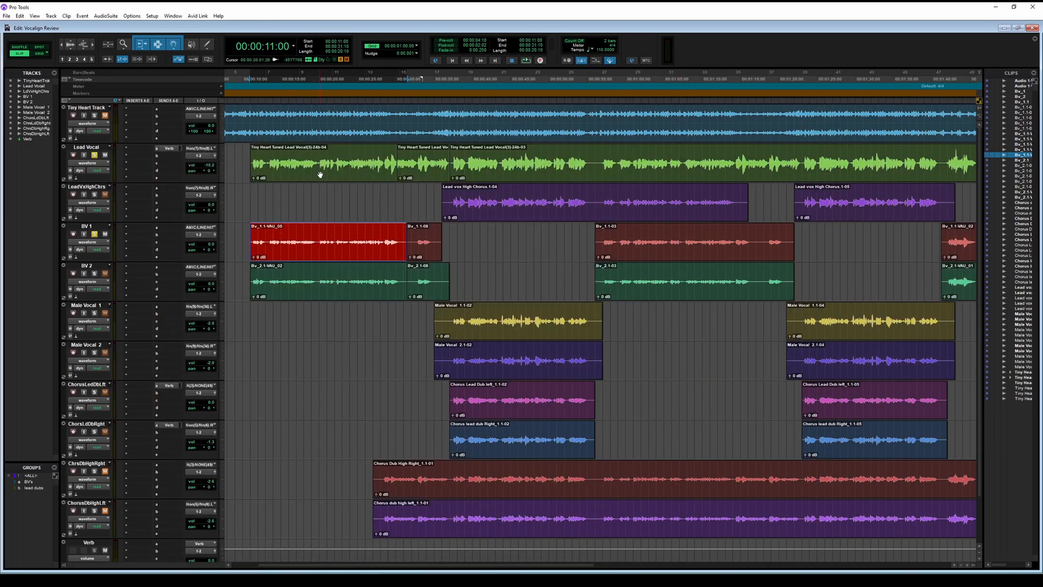
{"action": "scroll", "coordinate": [342, 191], "scroll_direction": "right", "scroll_amount": 10}
{"action": "scroll", "coordinate": [406, 162], "scroll_direction": "right", "scroll_amount": 10}
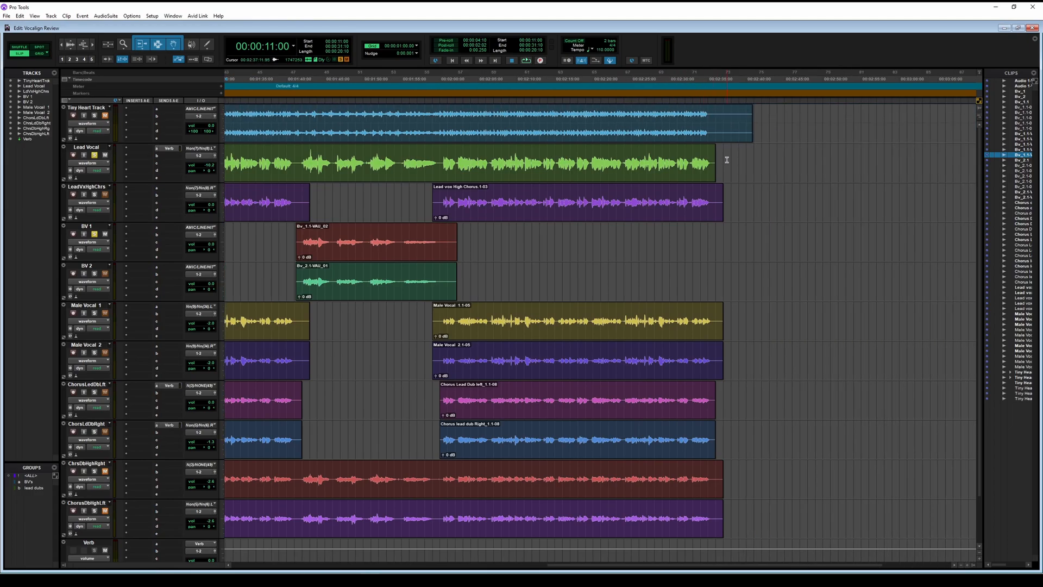
{"action": "scroll", "coordinate": [589, 185], "scroll_direction": "left", "scroll_amount": 12}
{"action": "scroll", "coordinate": [589, 185], "scroll_direction": "down", "scroll_amount": 4}
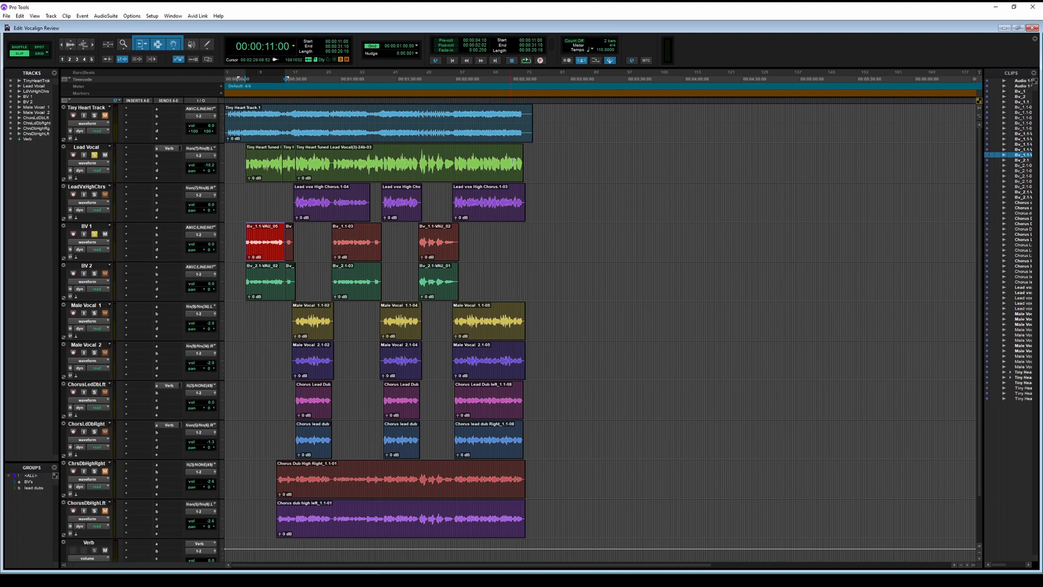
{"action": "key", "text": "ctrl+]"}
{"action": "key", "text": "ctrl+]"}
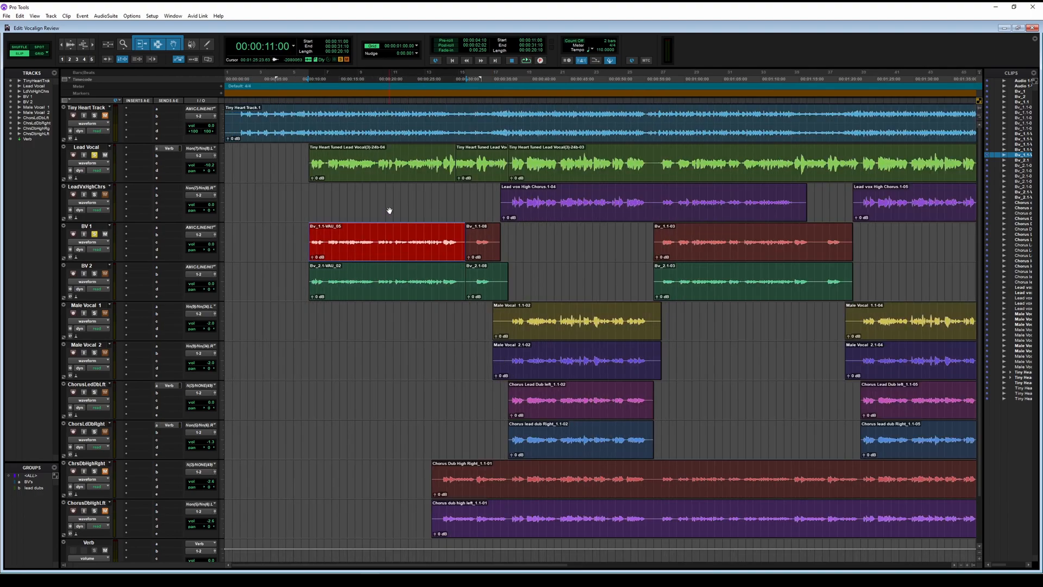
Open a fresh VocAlign Ultra window from the AudioSuite plug-ins and switch it to the Basic view.
{"action": "left_click", "coordinate": [105, 15]}
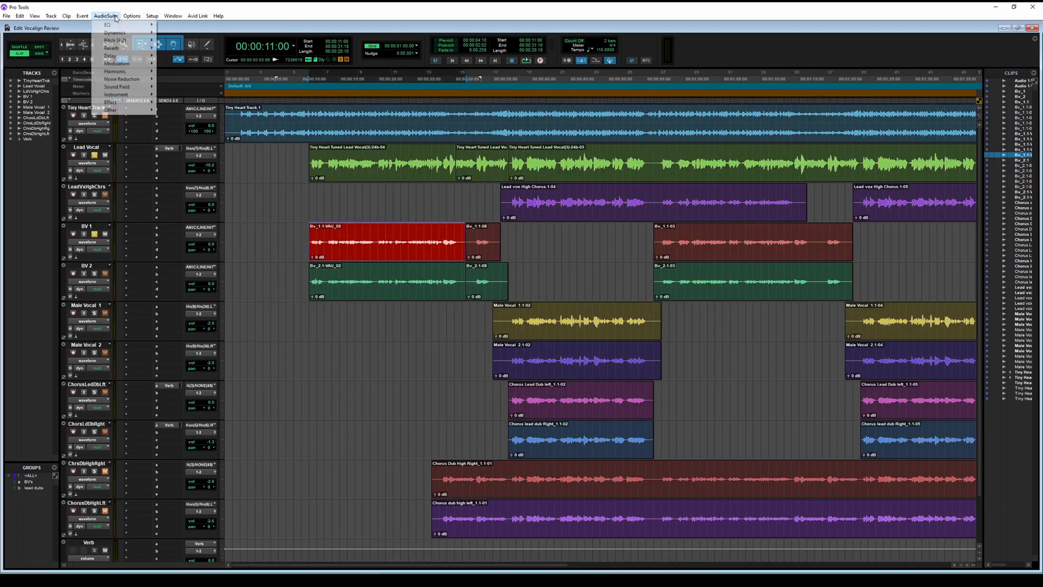
{"action": "mouse_move", "coordinate": [122, 111]}
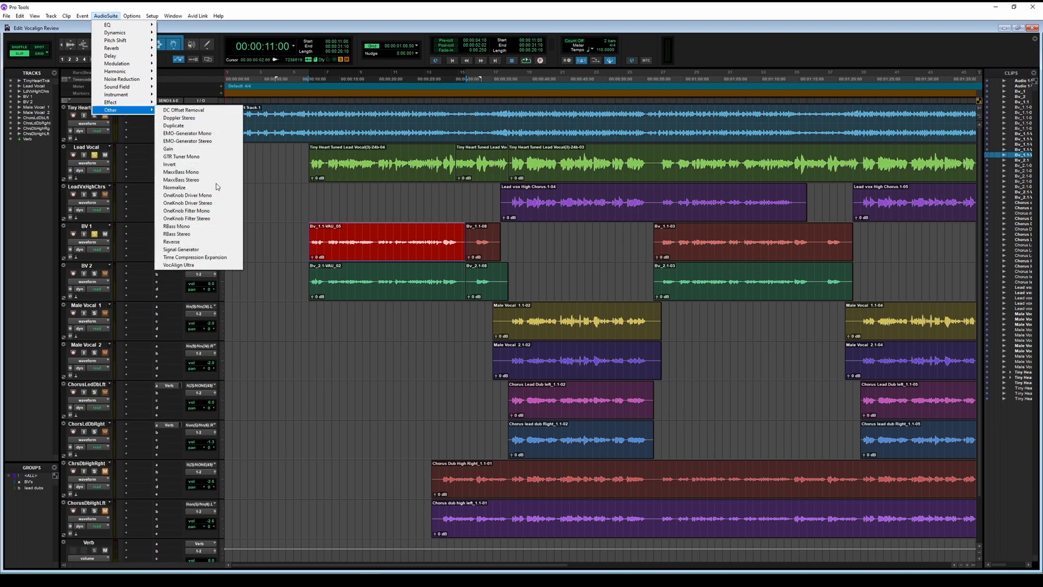
{"action": "left_click", "coordinate": [184, 267]}
{"action": "left_click", "coordinate": [872, 125]}
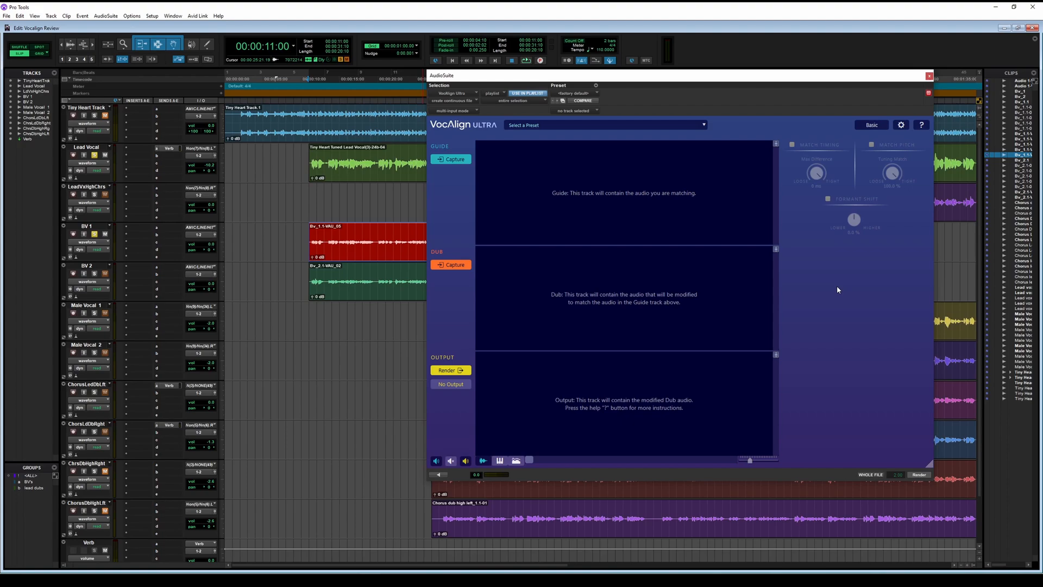
Browse the Dialogue, Instrument and Vocal preset categories, including their Double and Harmony options, without choosing a preset.
{"action": "left_click", "coordinate": [698, 127]}
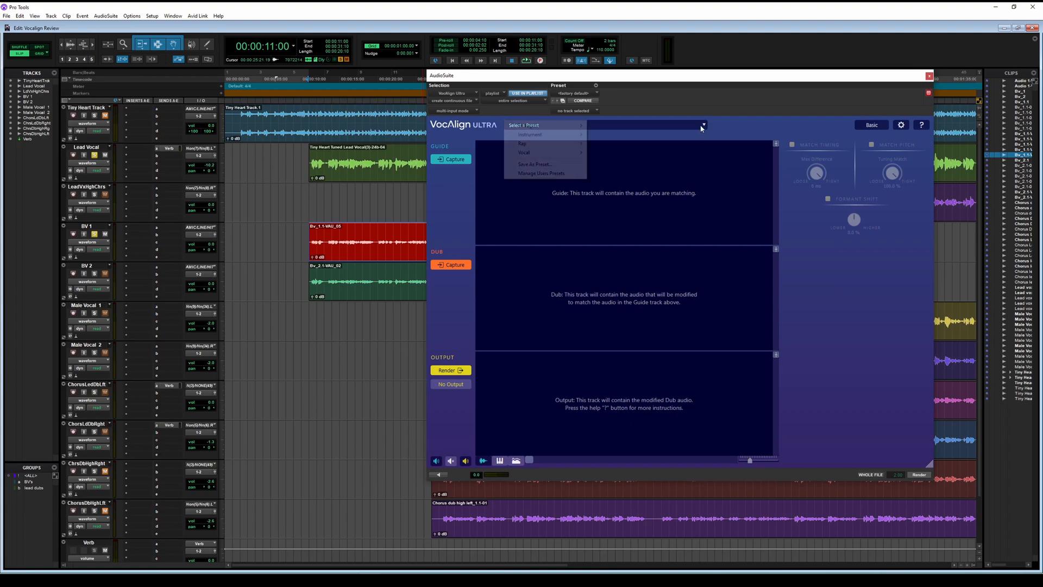
{"action": "mouse_move", "coordinate": [570, 130]}
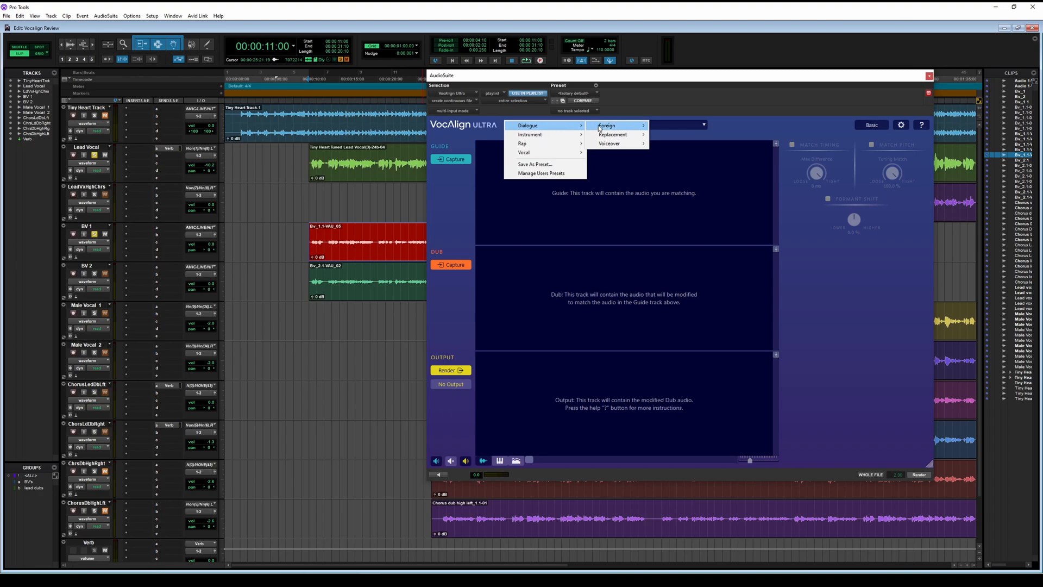
{"action": "mouse_move", "coordinate": [627, 129]}
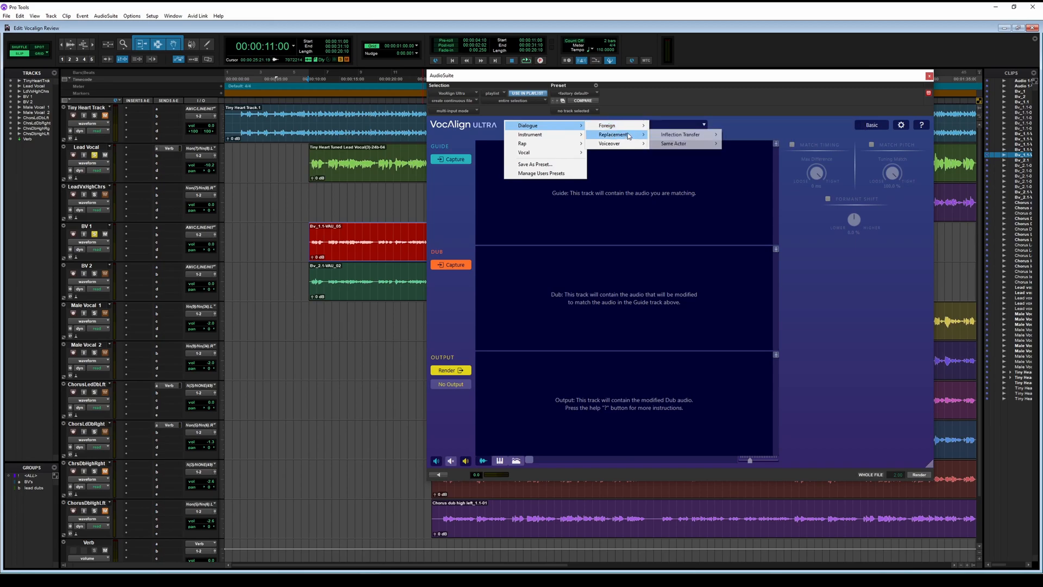
{"action": "mouse_move", "coordinate": [685, 146]}
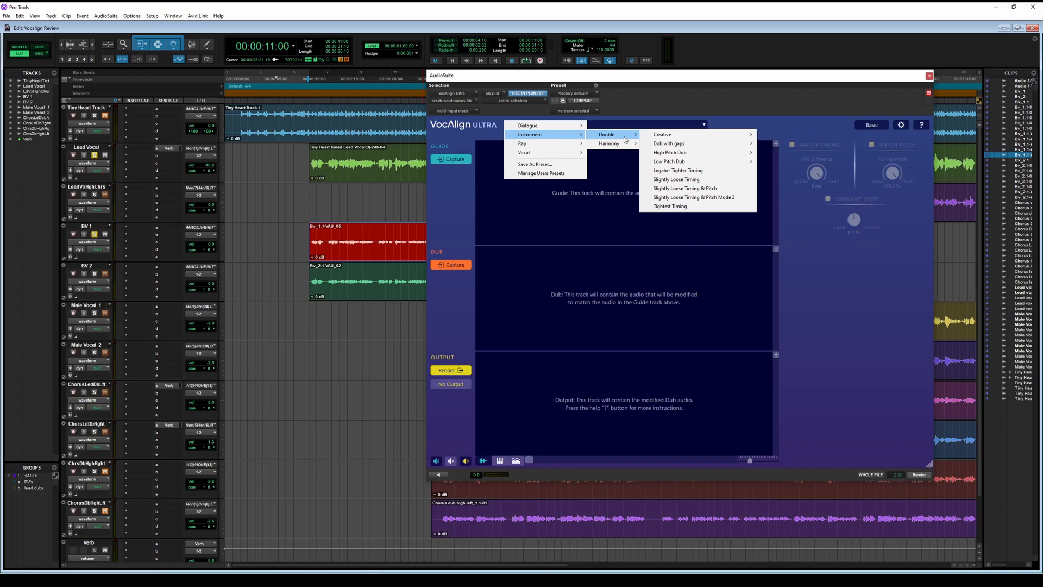
{"action": "mouse_move", "coordinate": [578, 149]}
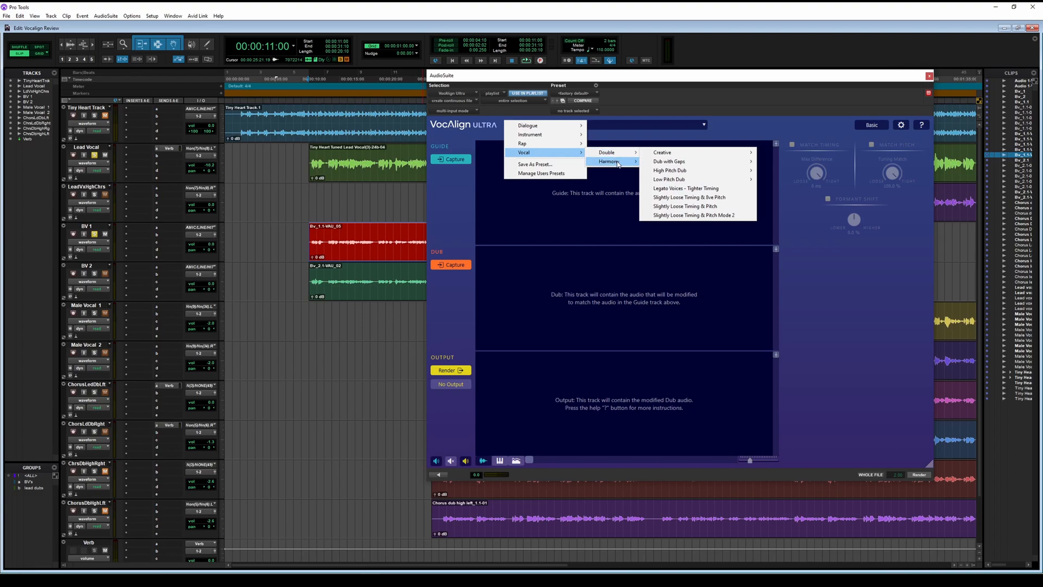
{"action": "left_click", "coordinate": [607, 218]}
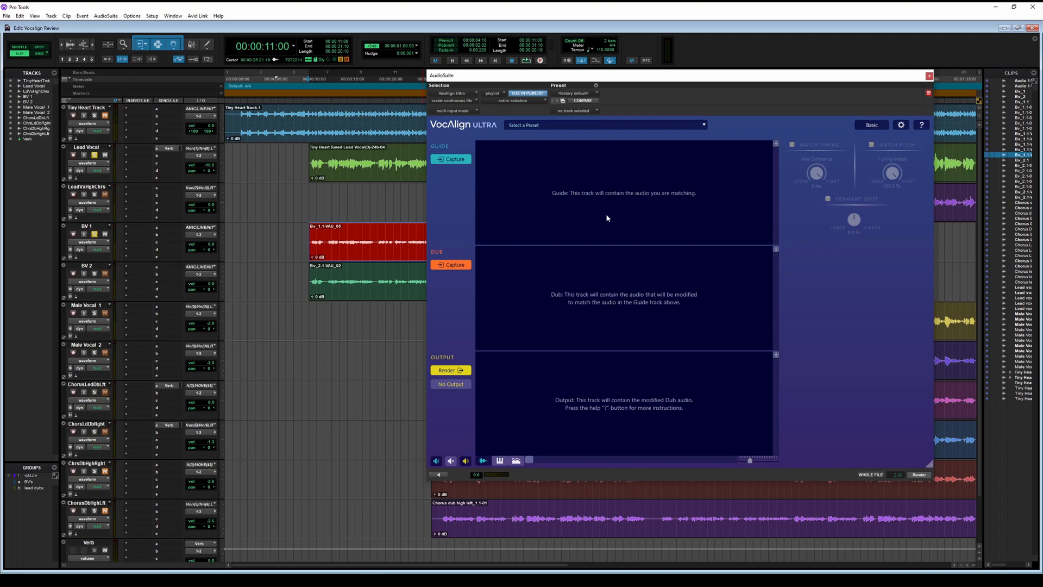